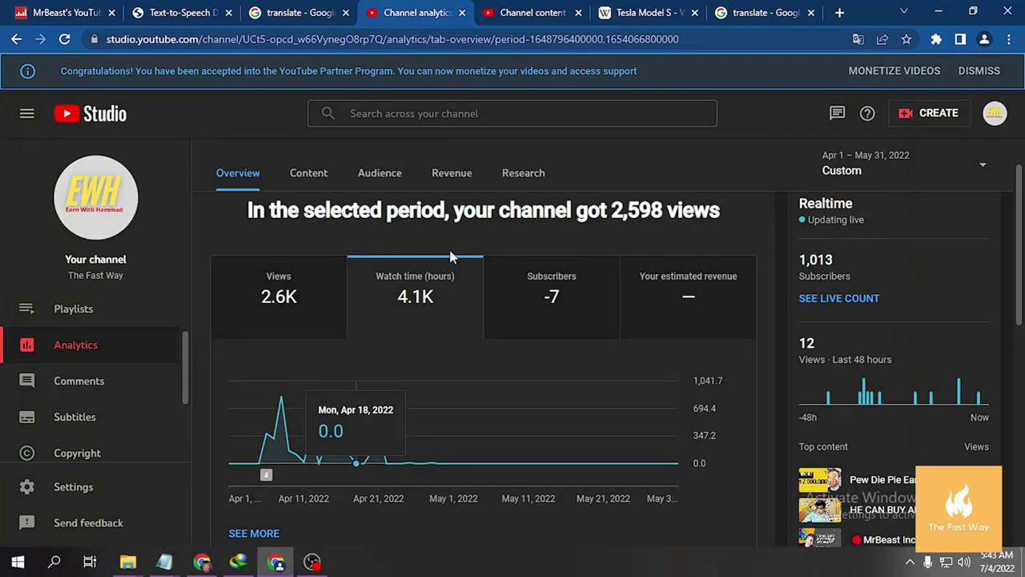
# - Open the channel's monetization page and scroll through it
pyautogui.moveTo(343, 414)
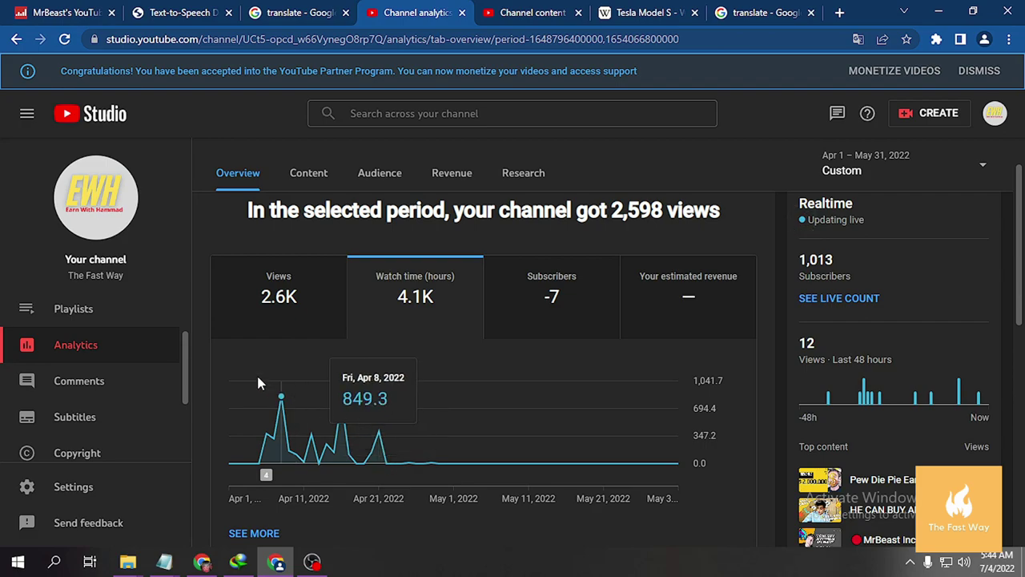
pyautogui.scroll(-3, 179, 393)
pyautogui.click(134, 383)
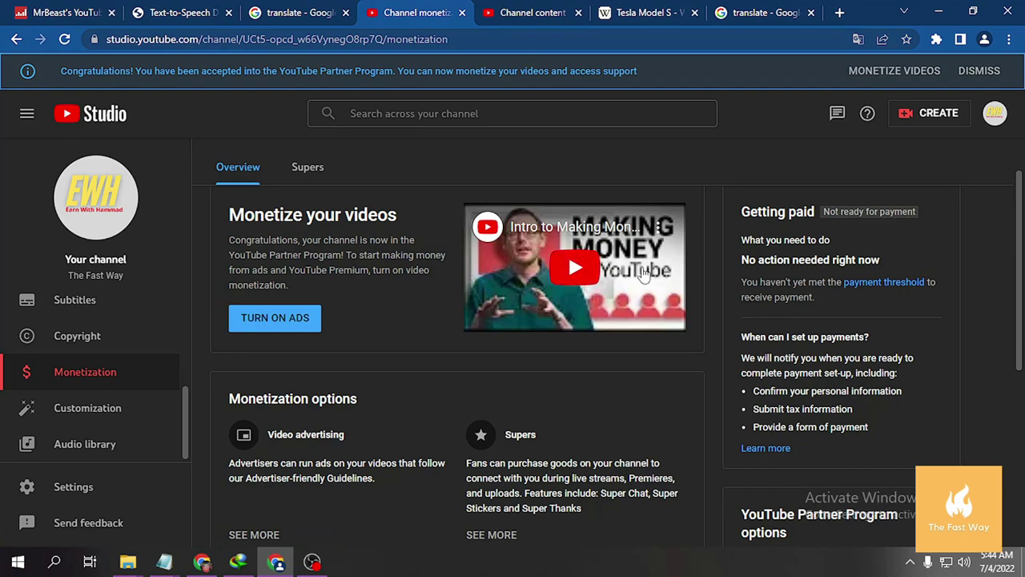
pyautogui.scroll(-1, 369, 334)
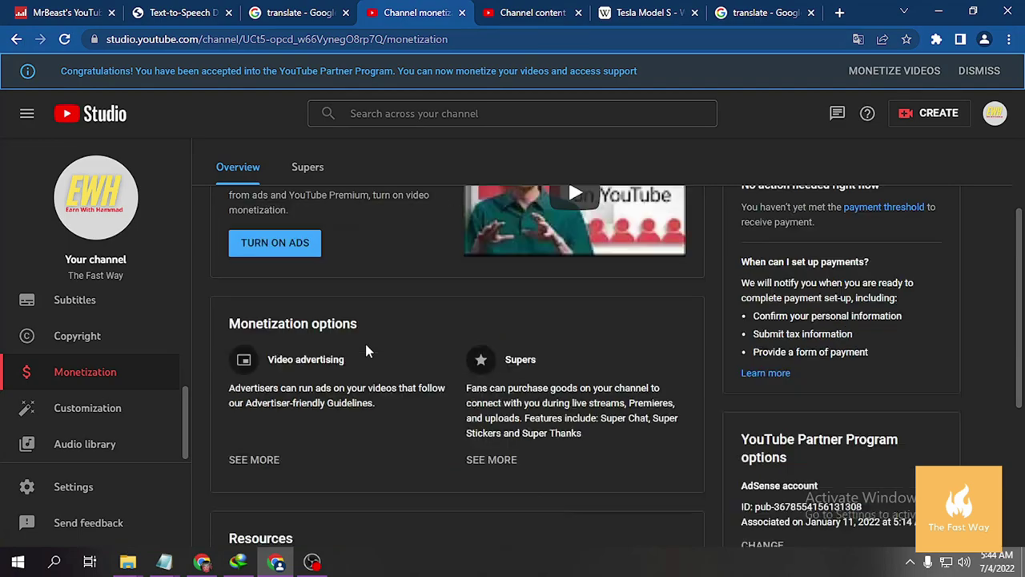
pyautogui.scroll(-1, 591, 358)
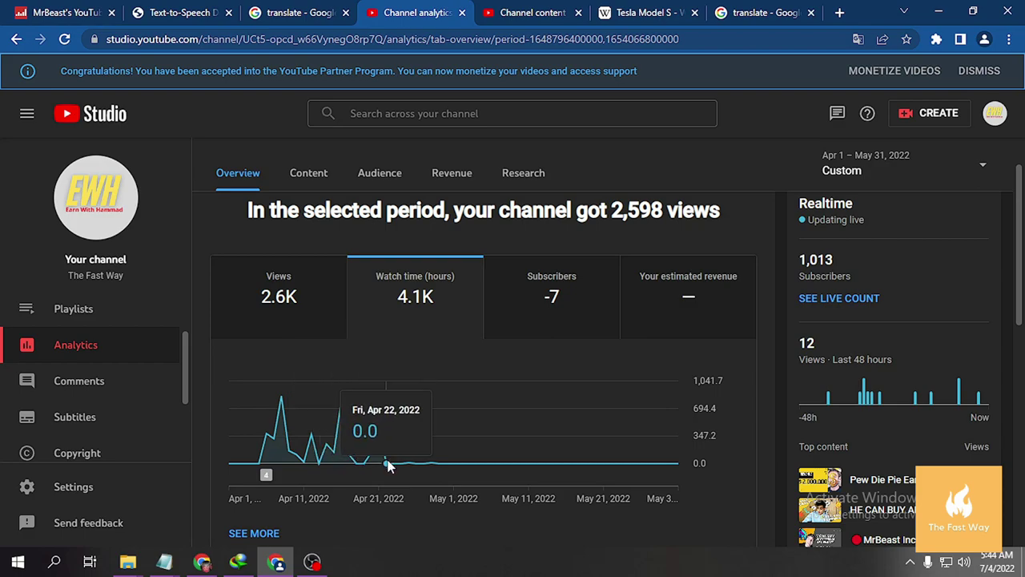
pyautogui.scroll(-3, 120, 384)
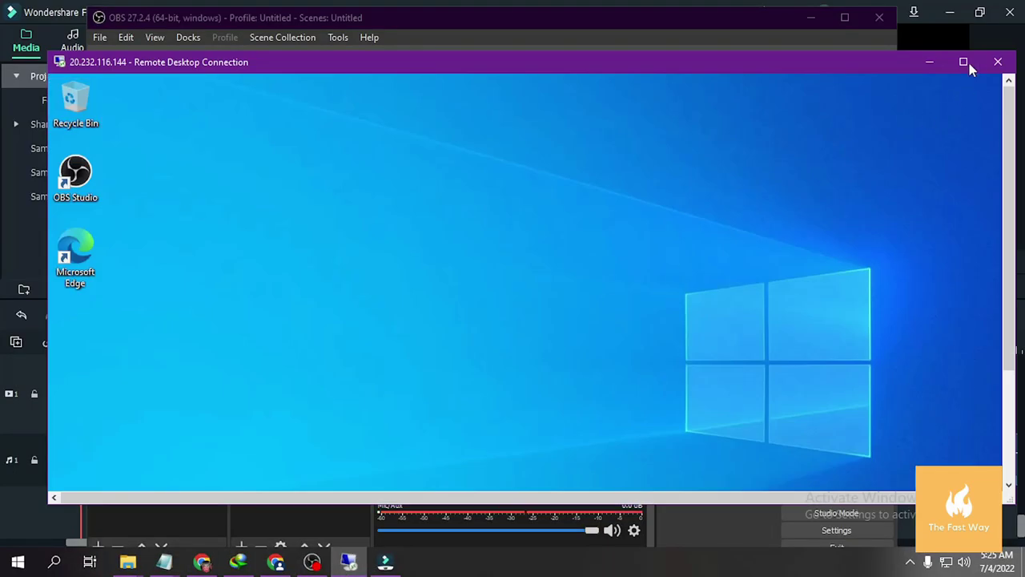
# - Maximize the remote session, refresh the remote desktop and let the Chrome installer finish
pyautogui.click(970, 62)
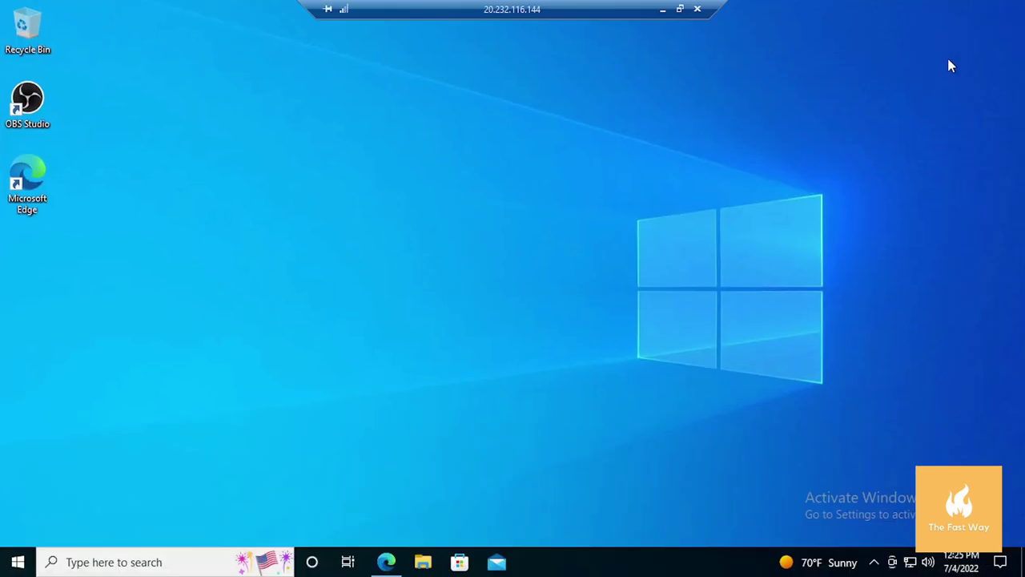
pyautogui.rightClick(343, 112)
pyautogui.click(388, 151)
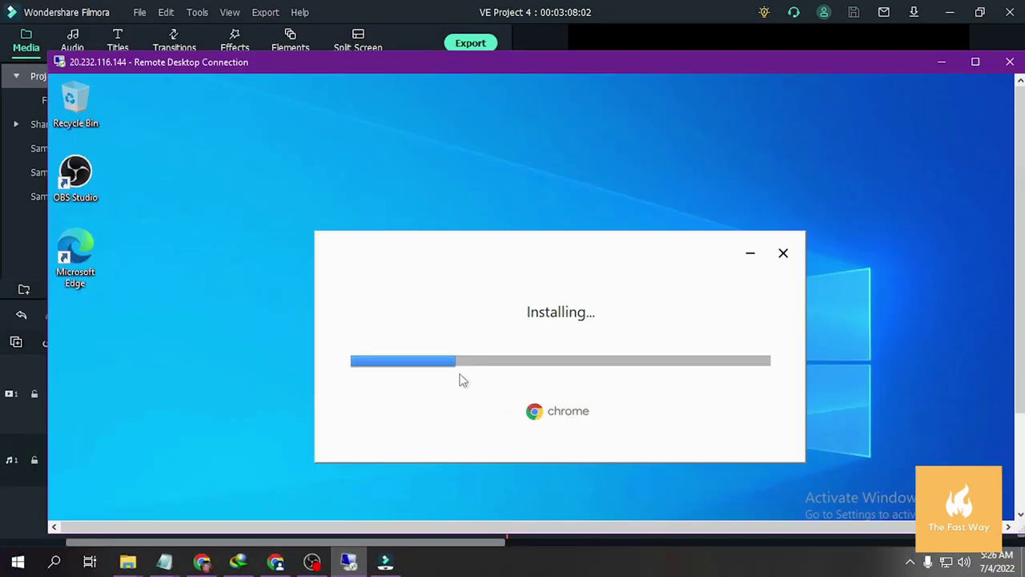
pyautogui.hotkey('alt', 'Tab')
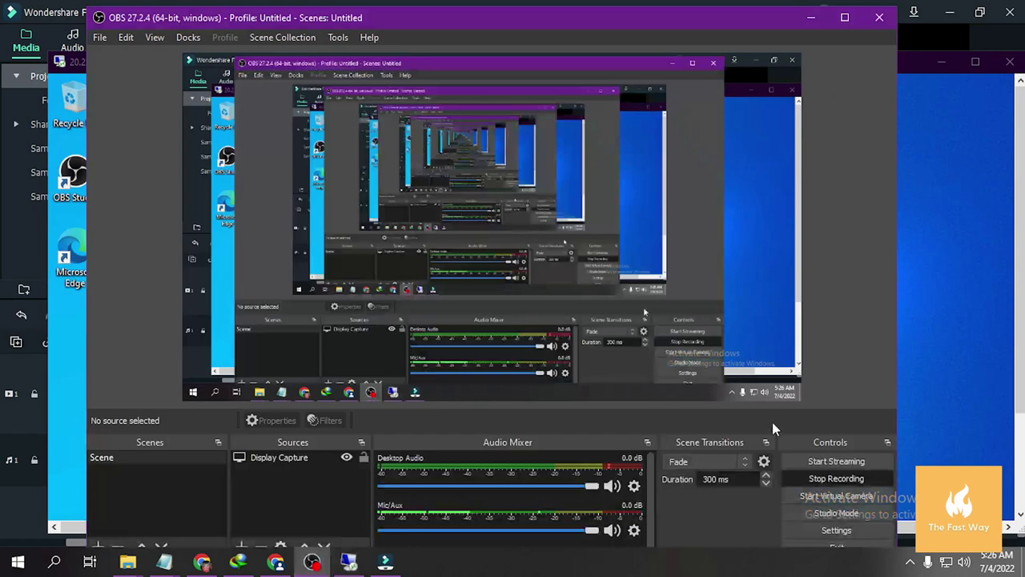
pyautogui.hotkey('alt', 'Tab')
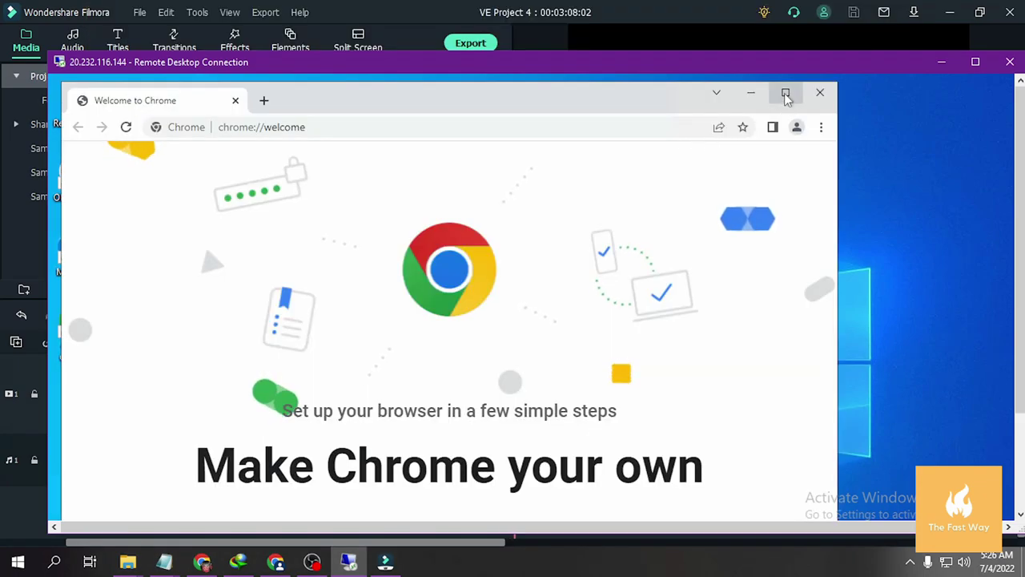
# - Maximize the Chrome window and add an unsigned profile named 1
pyautogui.click(785, 91)
pyautogui.click(975, 62)
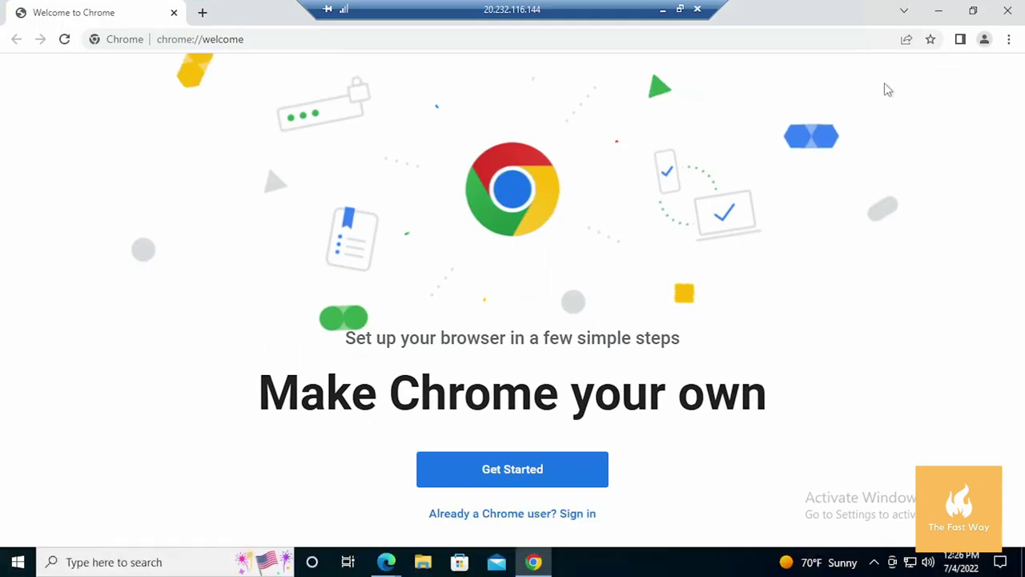
pyautogui.click(984, 39)
pyautogui.click(824, 376)
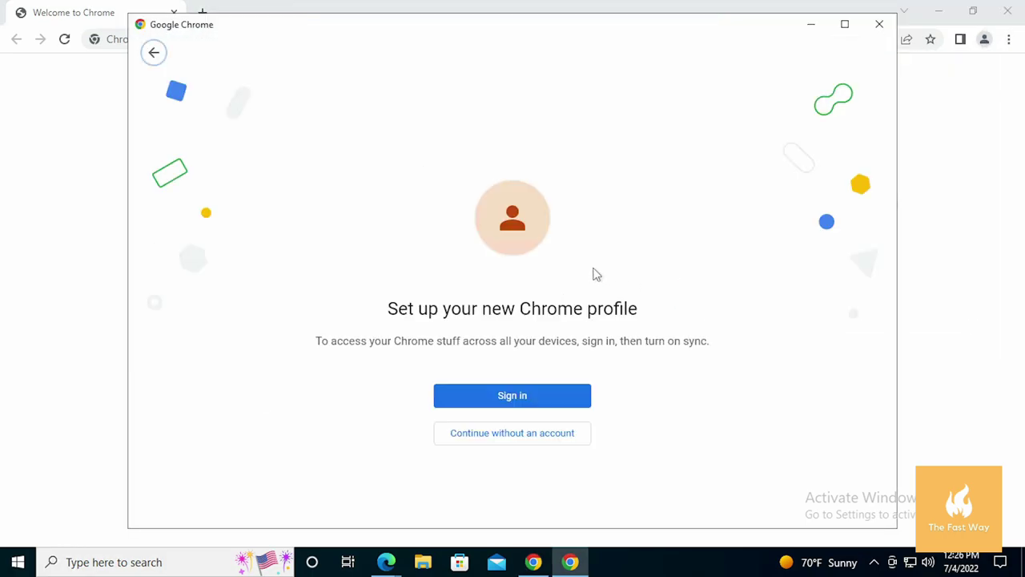
pyautogui.click(519, 436)
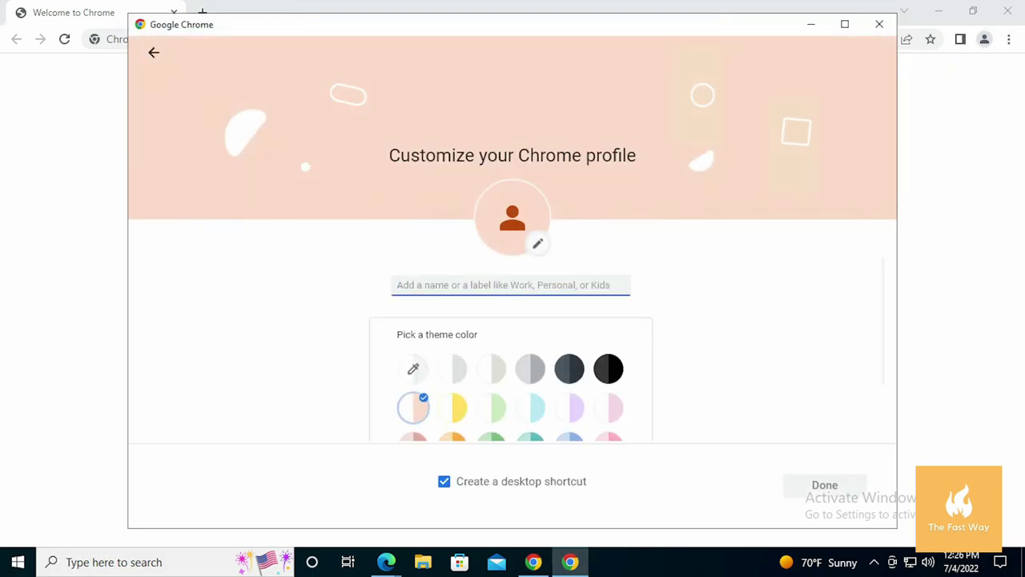
pyautogui.write('1')
pyautogui.click(825, 484)
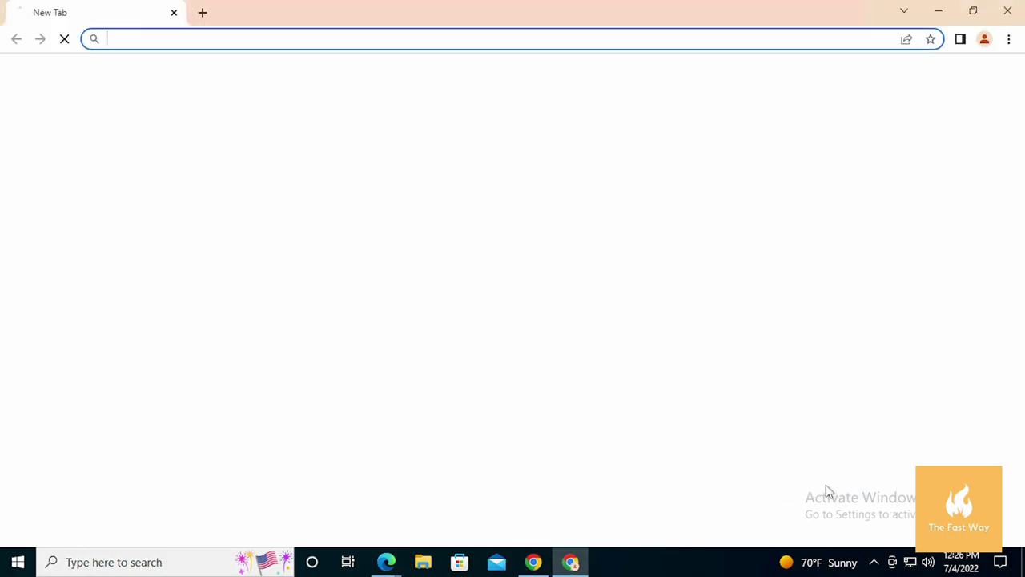
# - Add the next two unsigned profiles, 2 and 3, without signing in
pyautogui.click(984, 44)
pyautogui.click(852, 403)
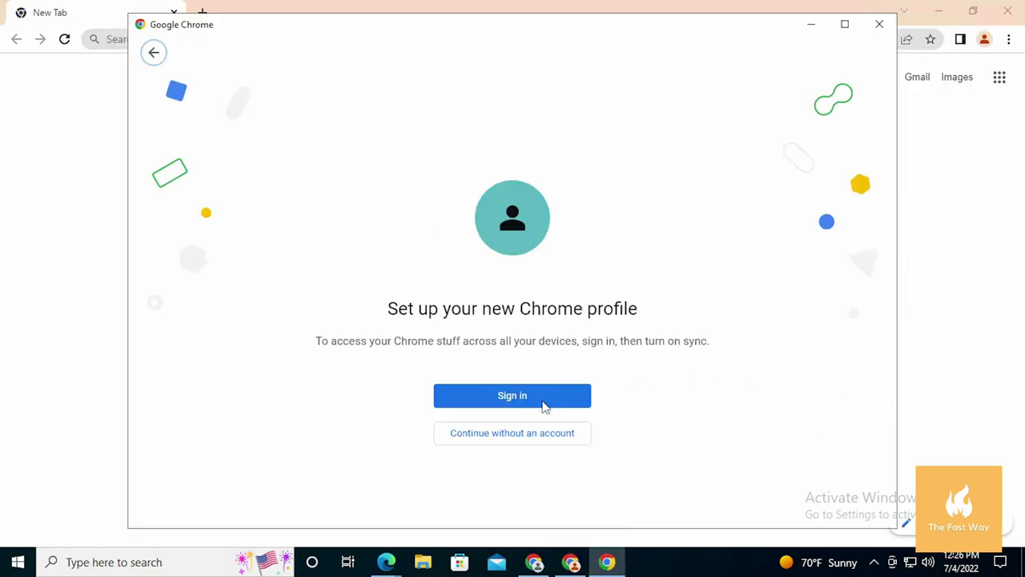
pyautogui.click(537, 434)
pyautogui.write('23')
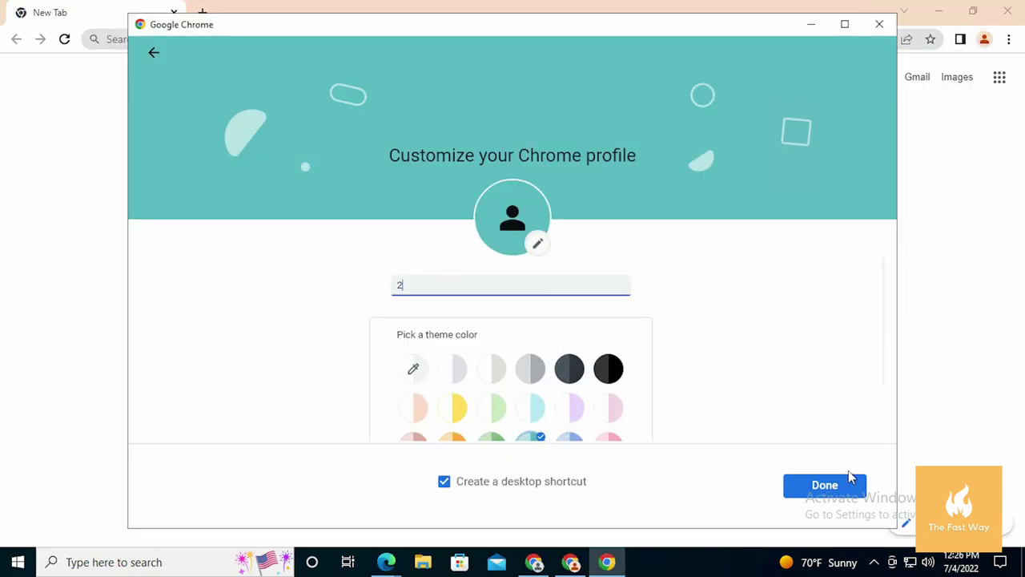
pyautogui.click(856, 487)
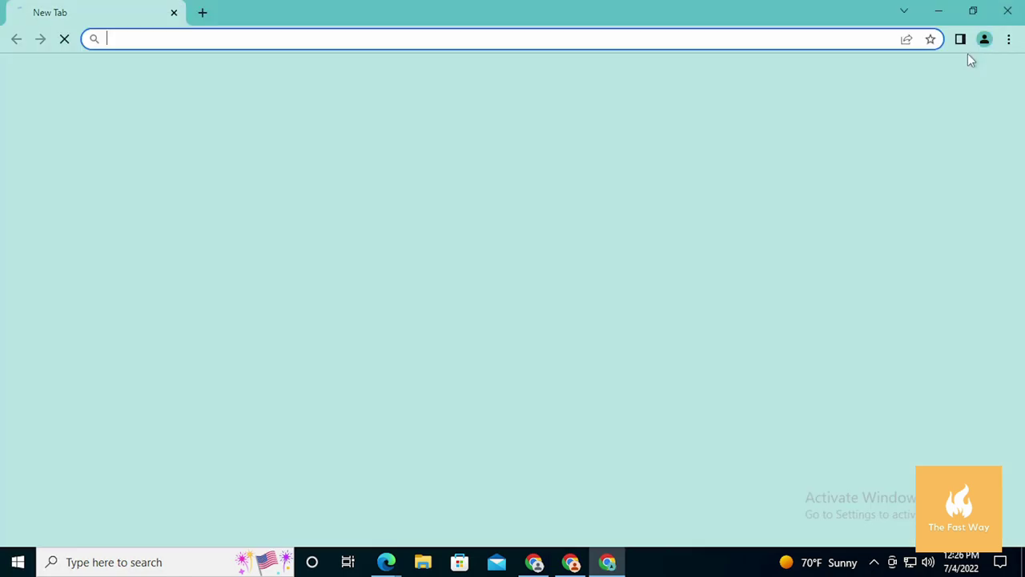
pyautogui.click(982, 40)
pyautogui.click(839, 424)
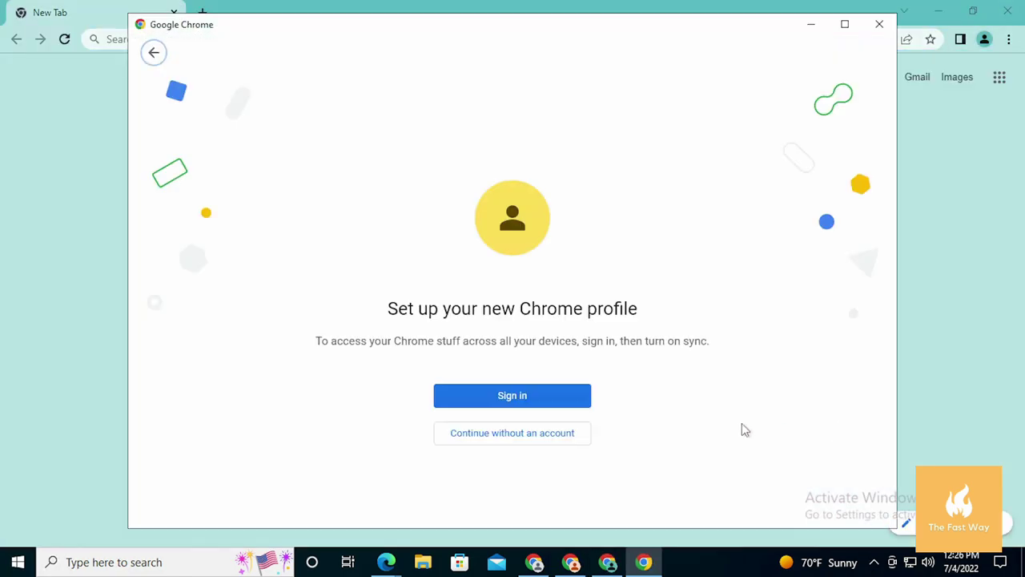
pyautogui.click(542, 433)
pyautogui.write('3')
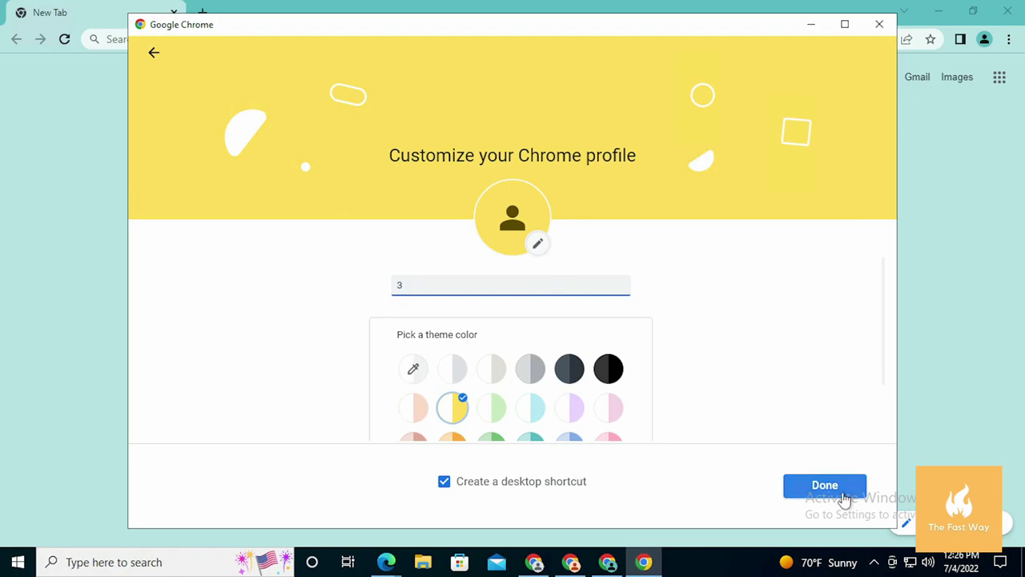
pyautogui.click(846, 492)
# - Add another unsigned profile named 5 without signing in
pyautogui.click(985, 39)
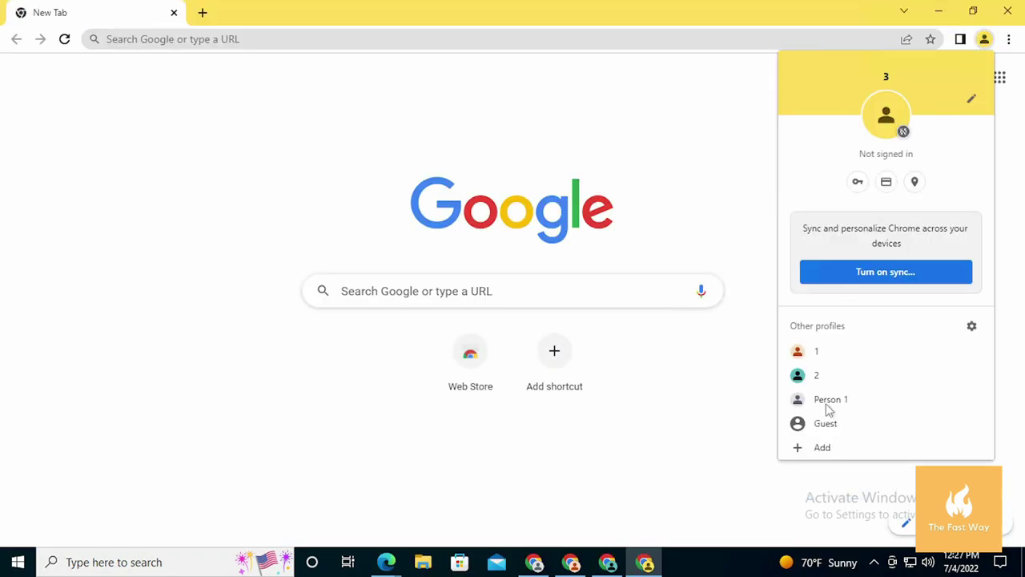
pyautogui.click(830, 448)
pyautogui.click(549, 434)
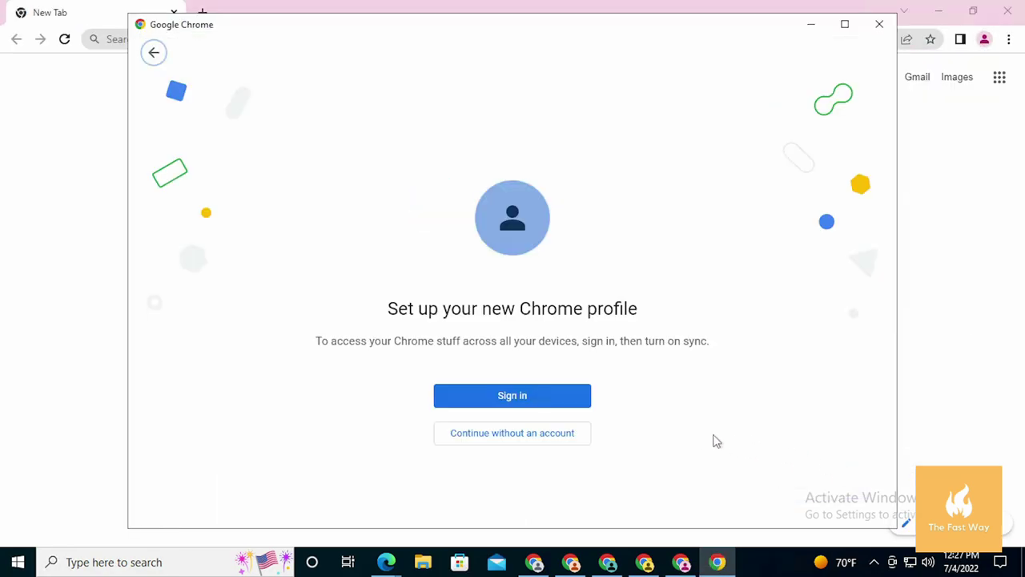
pyautogui.click(538, 442)
pyautogui.write('5')
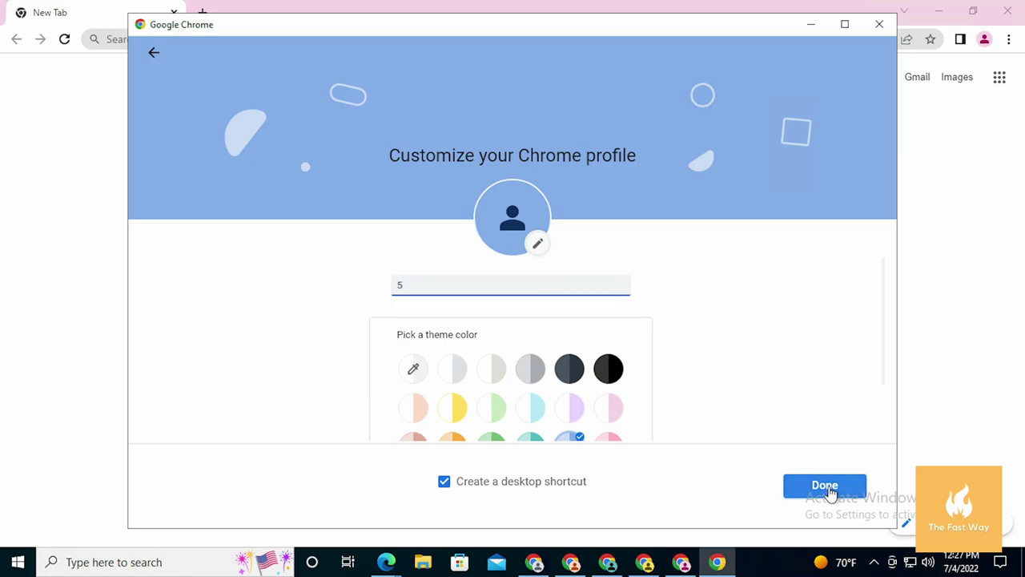
pyautogui.click(831, 489)
pyautogui.click(982, 40)
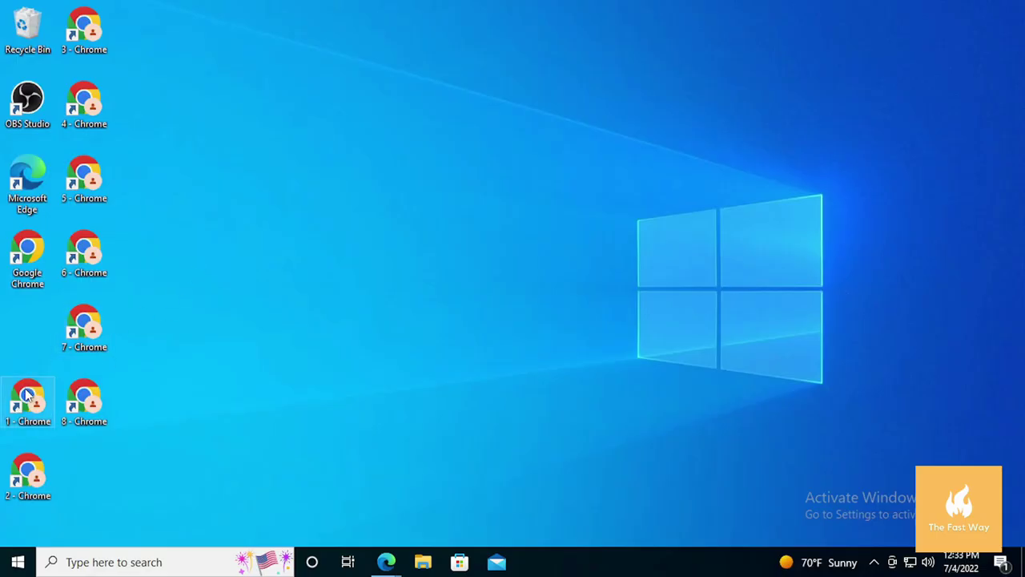
# - Check the 1 - Chrome shortcut's properties, then search 'webstore' and open the Chrome Web Store
pyautogui.rightClick(28, 393)
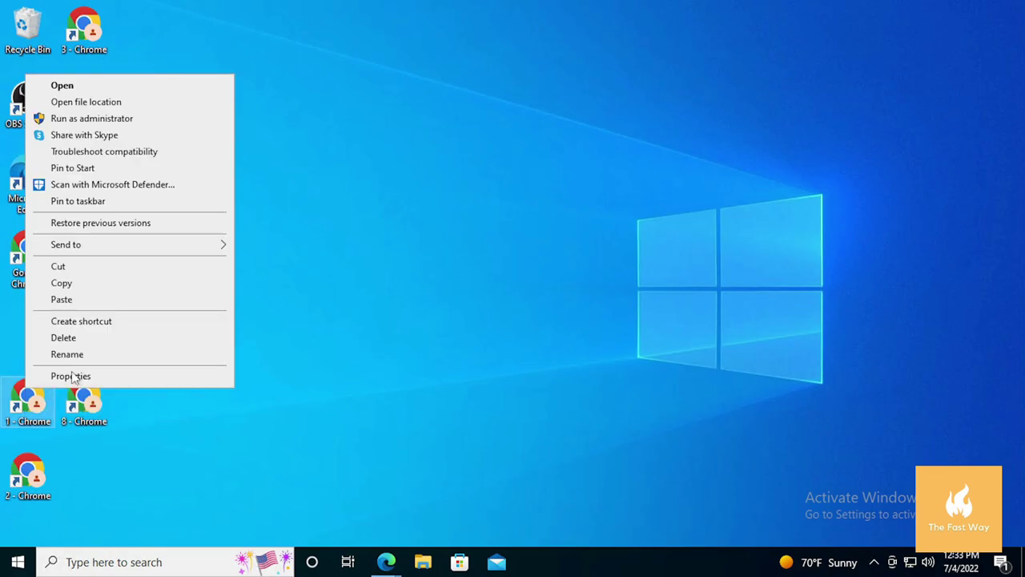
pyautogui.click(71, 375)
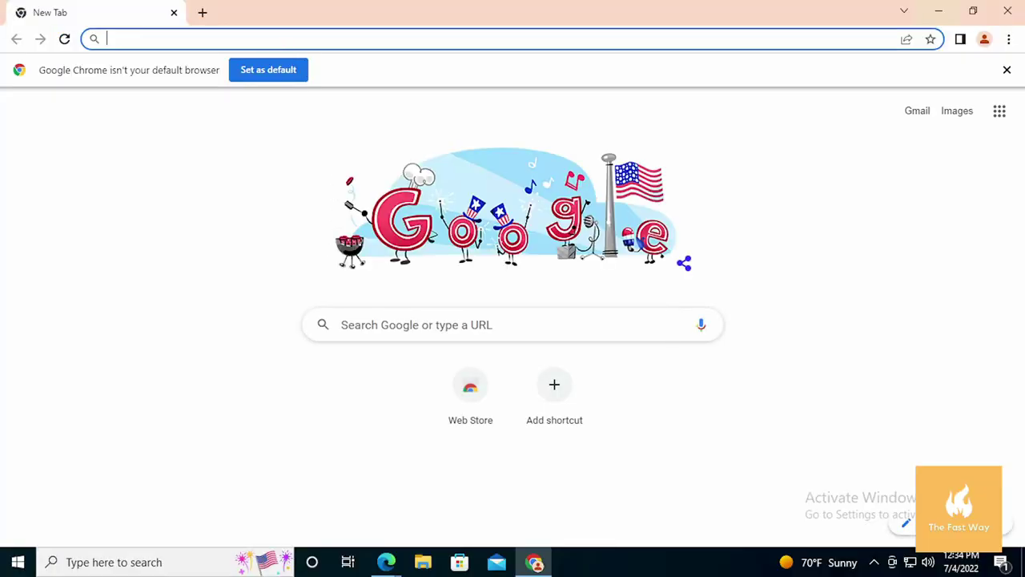
pyautogui.write('webstore')
pyautogui.press('Return')
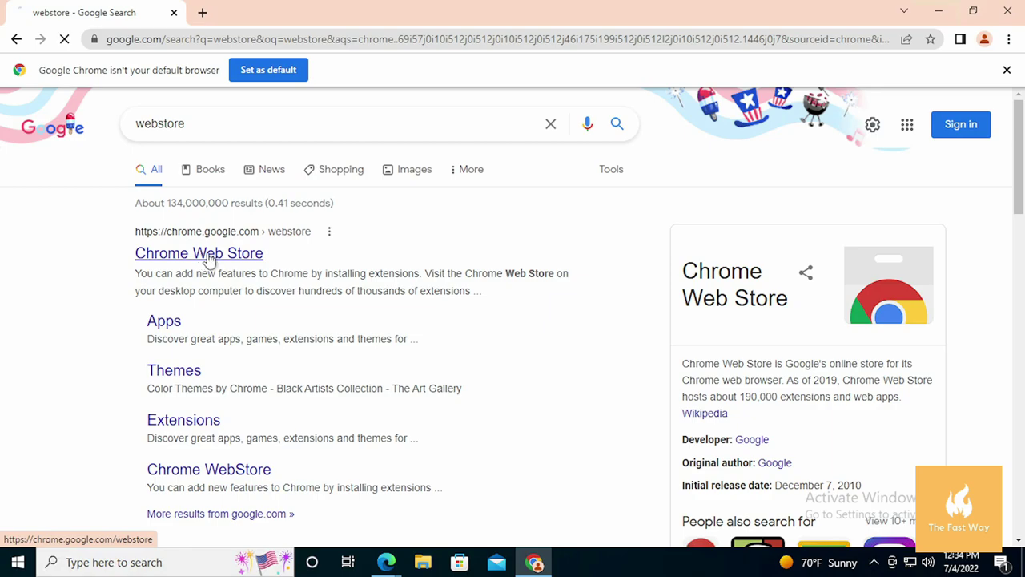
pyautogui.click(214, 255)
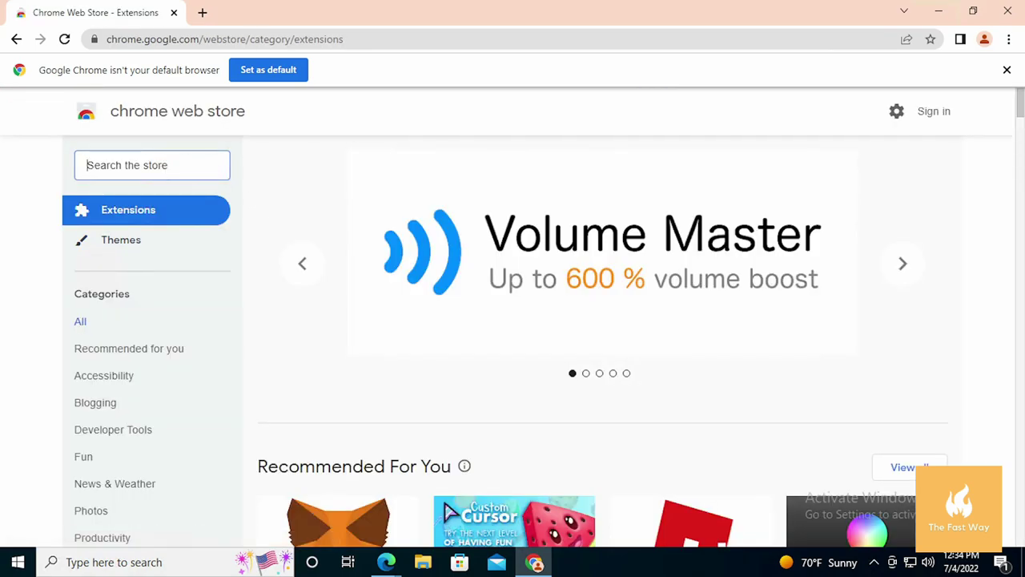
# - Search the store for 'browsec' and add the Browsec VPN extension to Chrome
pyautogui.write('browse')
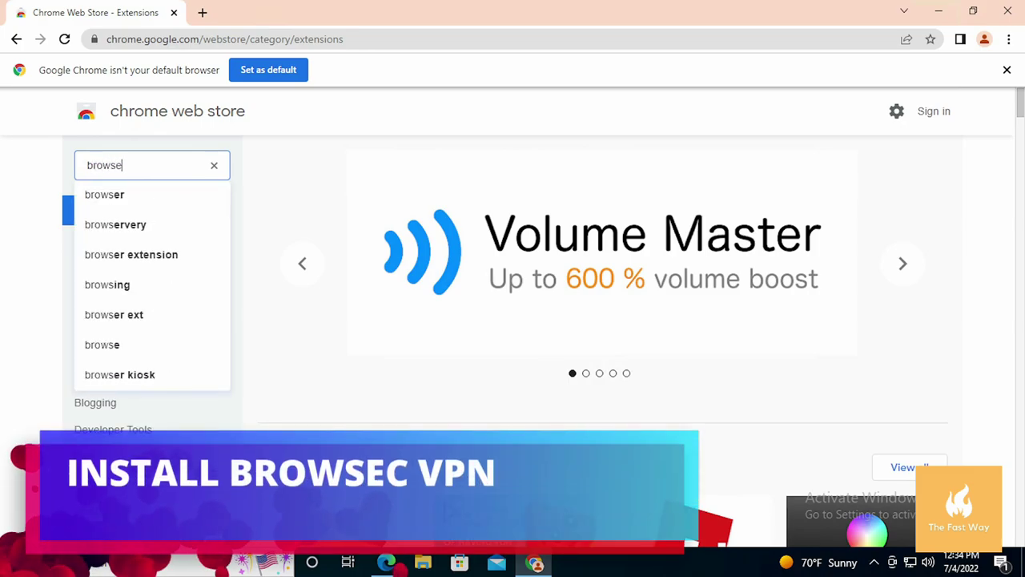
pyautogui.write('c vpn')
pyautogui.hotkey('ctrl', 'a')
pyautogui.press('BackSpace')
pyautogui.write('browsec')
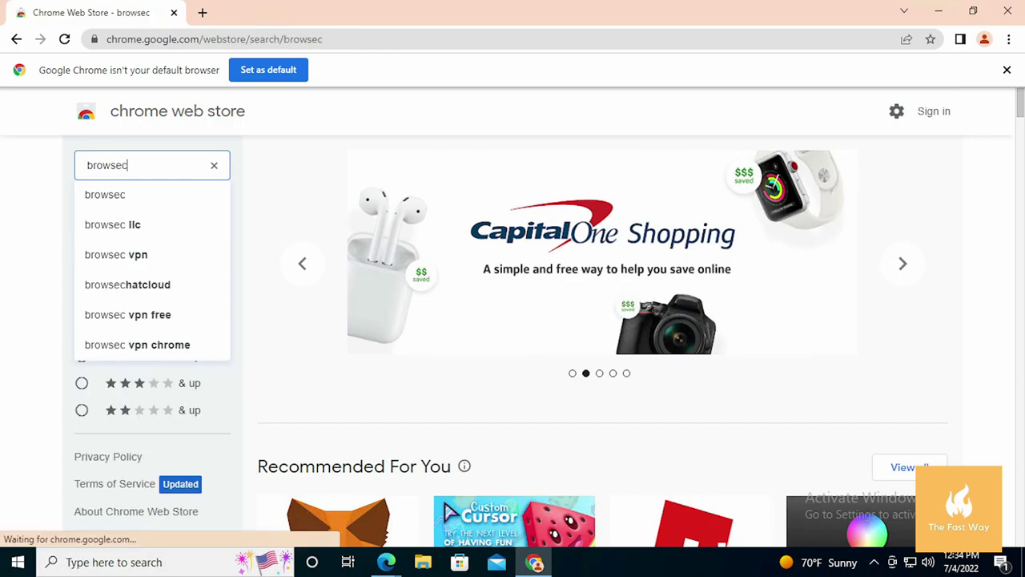
pyautogui.press('Return')
pyautogui.click(360, 268)
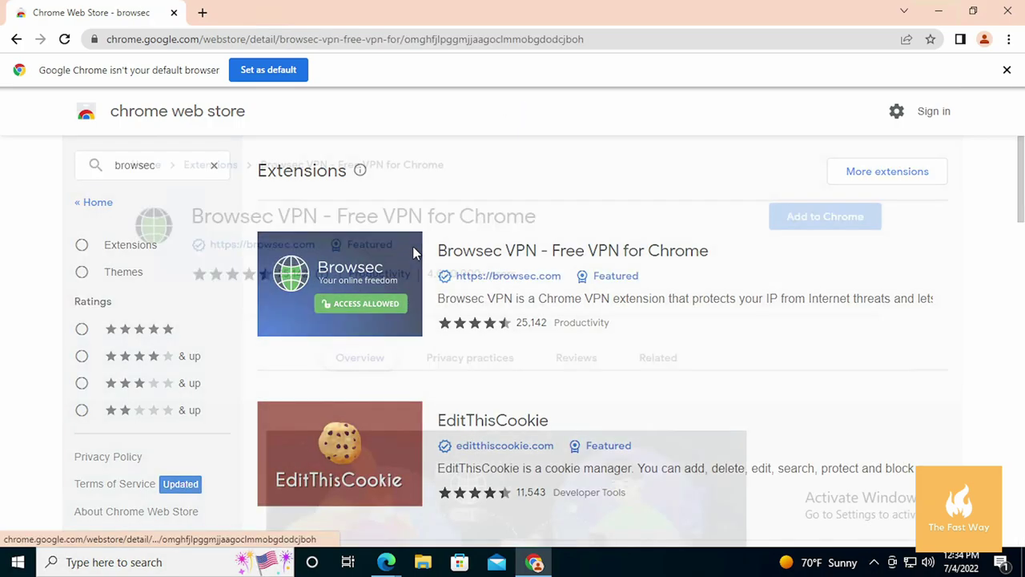
pyautogui.click(809, 225)
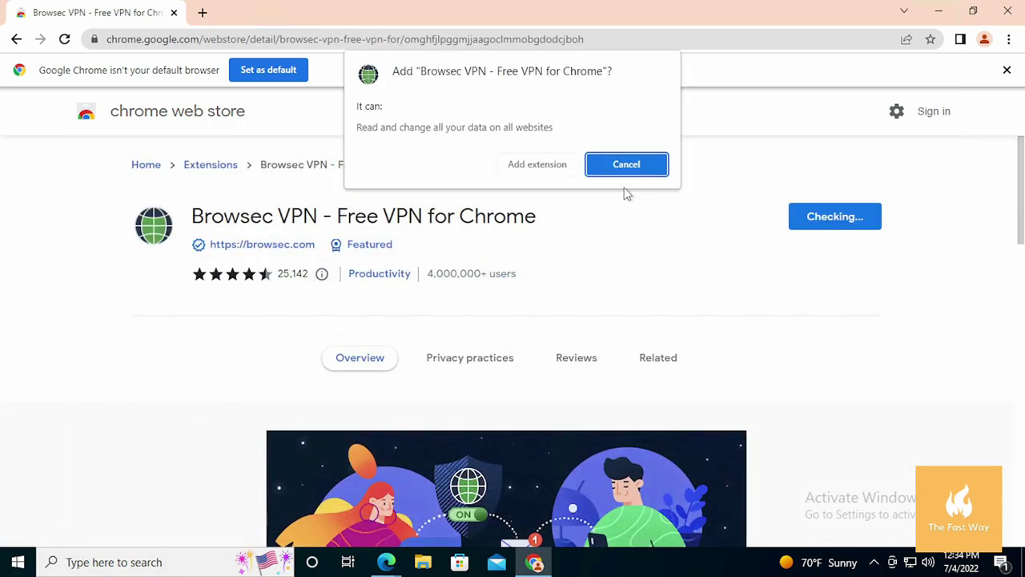
pyautogui.click(550, 178)
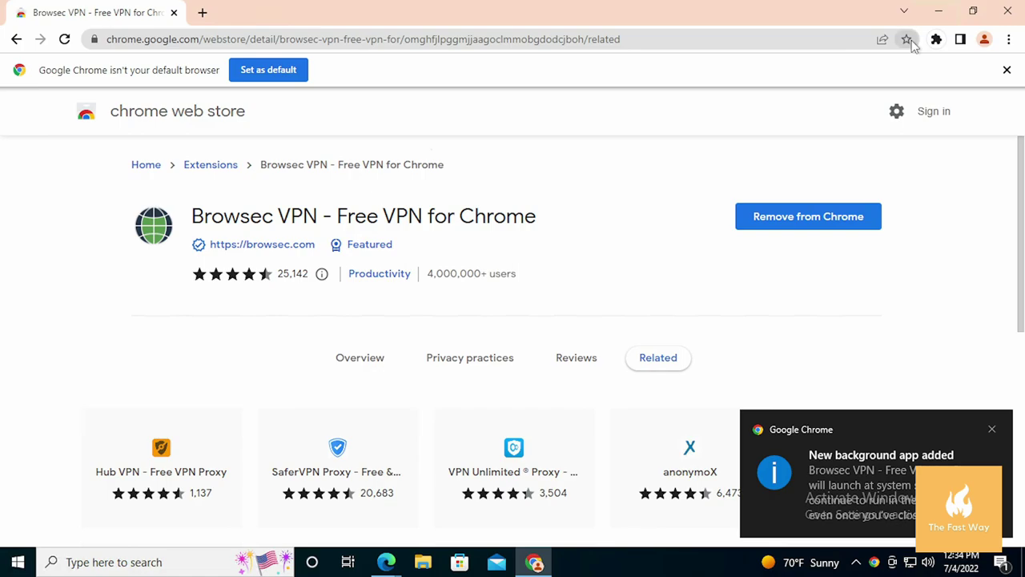
# - Start Browsec VPN and switch its location to United States
pyautogui.click(937, 40)
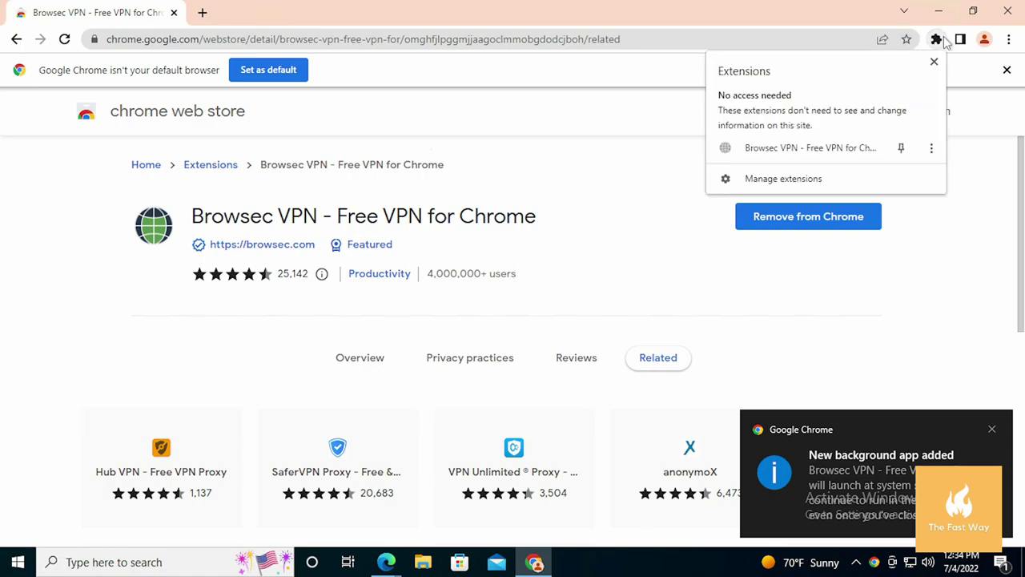
pyautogui.click(815, 149)
pyautogui.click(767, 293)
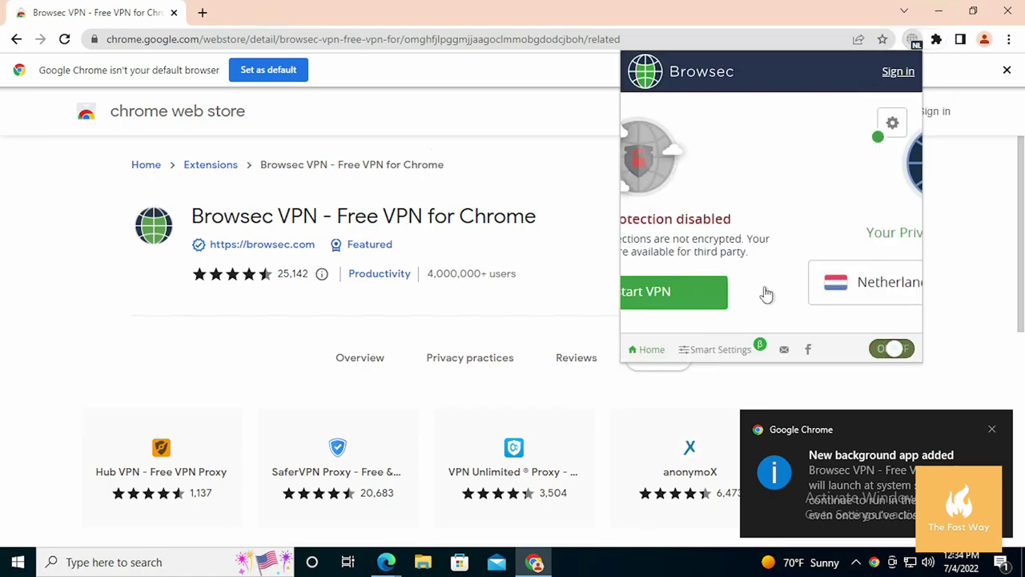
pyautogui.click(865, 283)
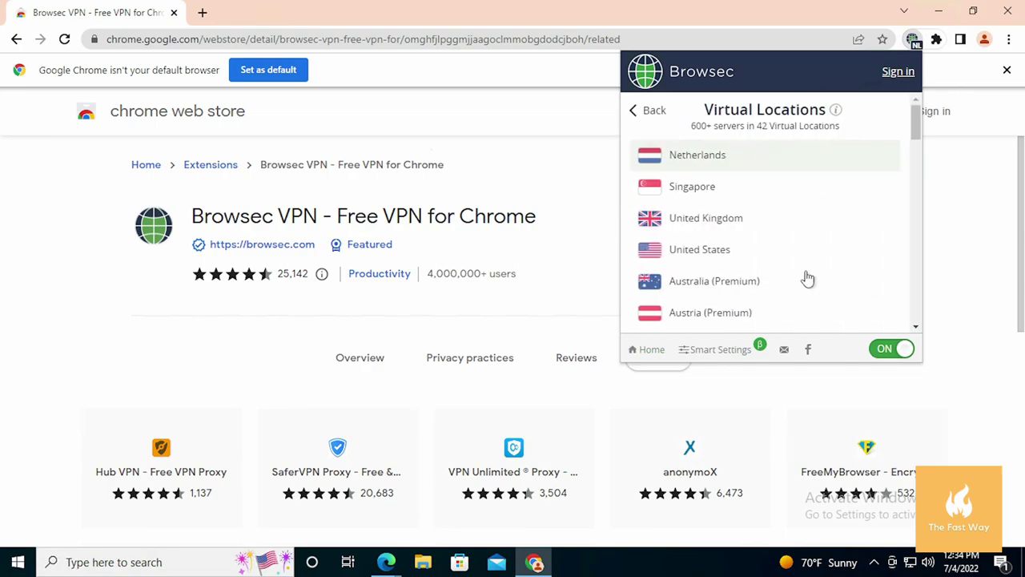
pyautogui.click(725, 250)
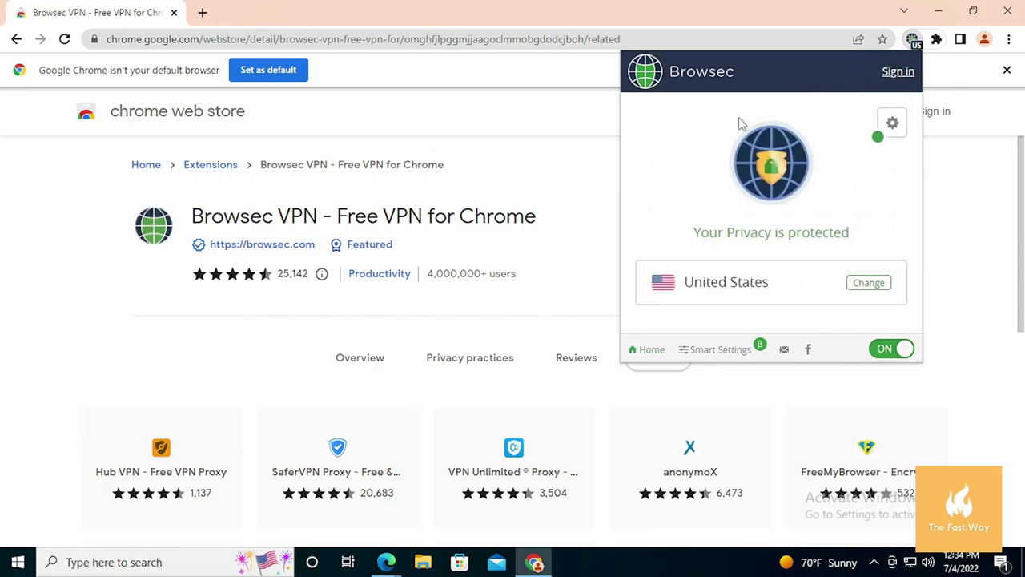
pyautogui.click(91, 169)
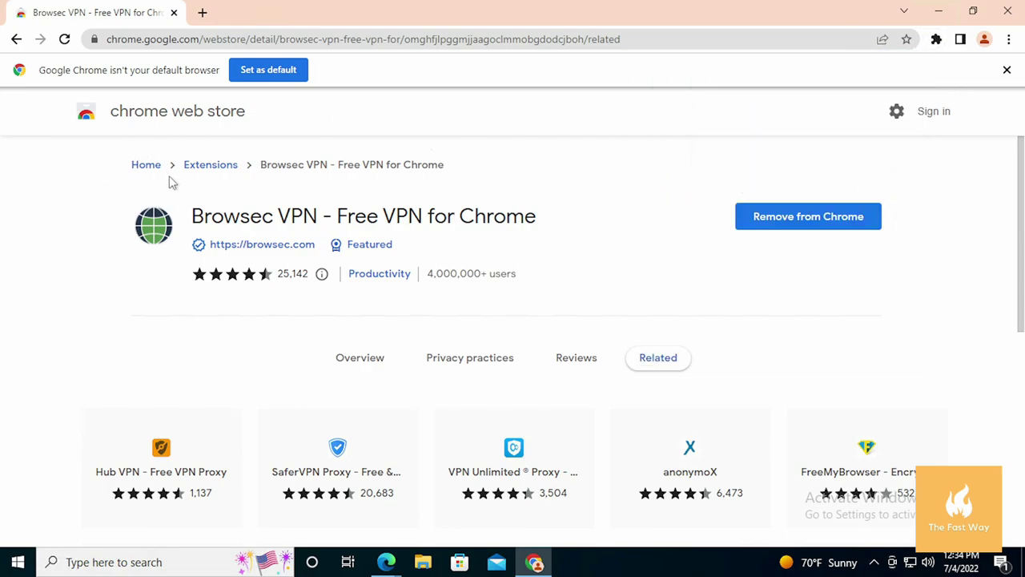
# - Search the store for 'spoof timezone', add Spoof Timezone, and close the Cloudflare tab
pyautogui.click(210, 165)
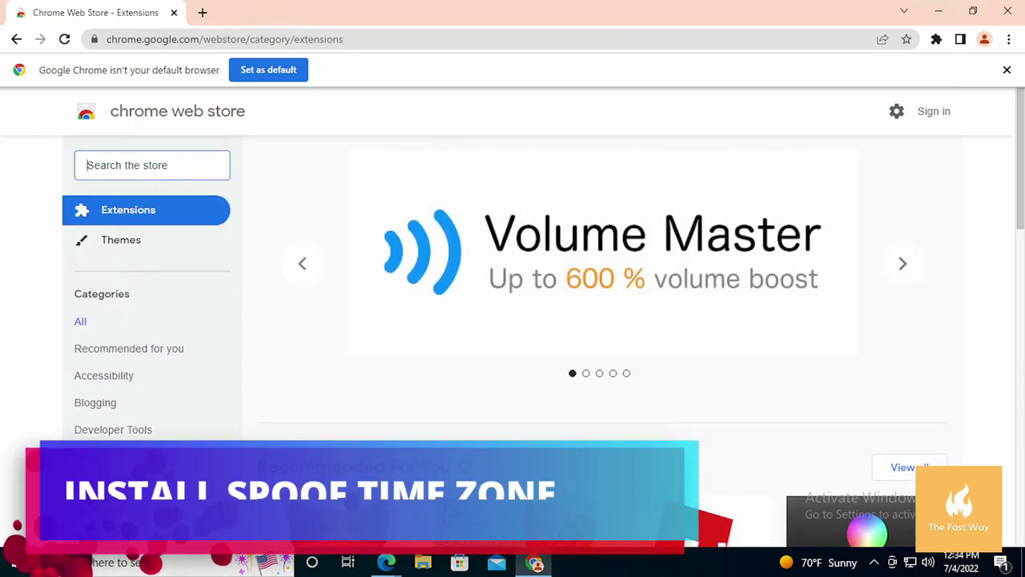
pyautogui.click(152, 165)
pyautogui.write('spoof ti')
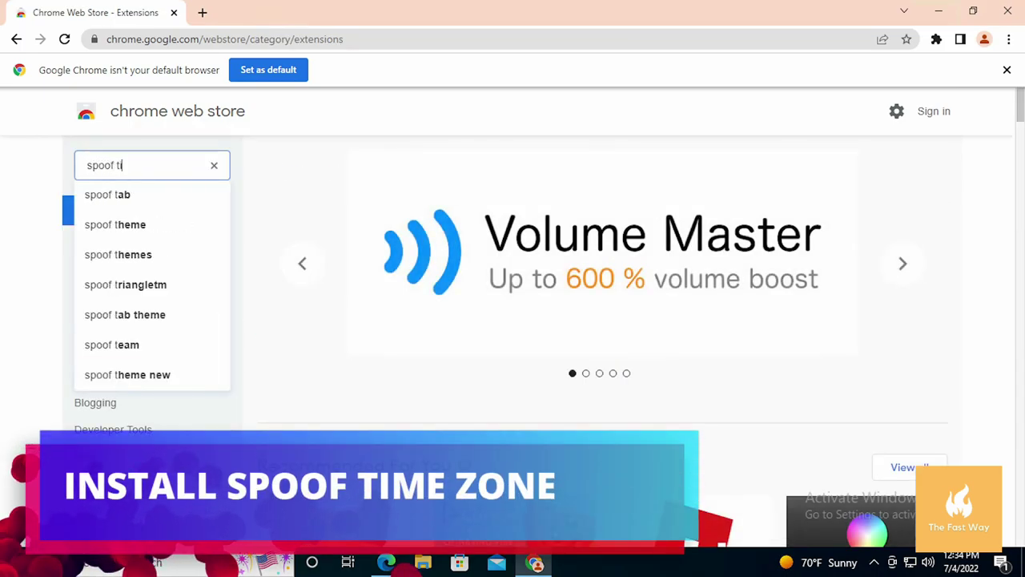
pyautogui.write('mezone')
pyautogui.press('Return')
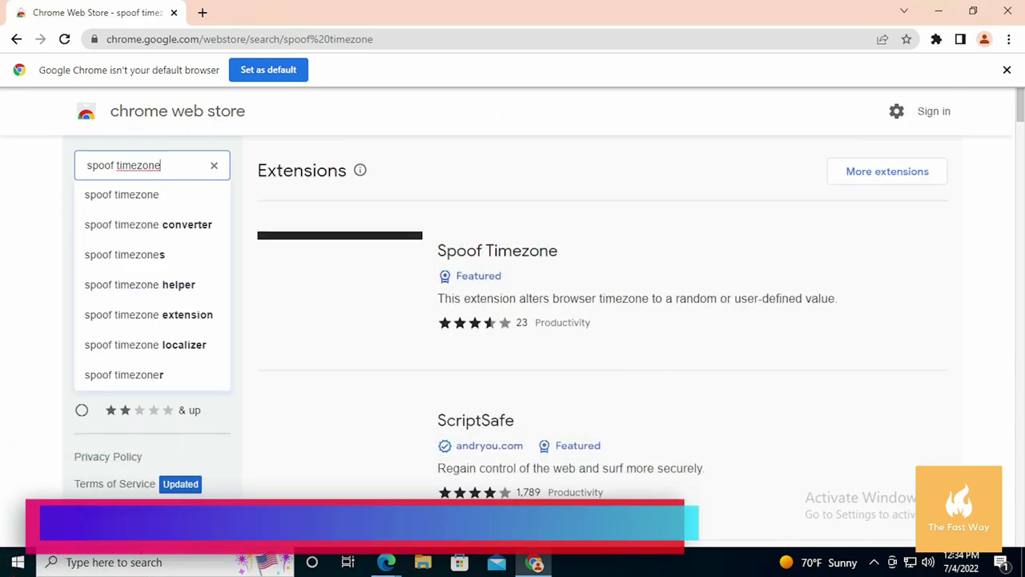
pyautogui.click(395, 224)
pyautogui.click(824, 222)
pyautogui.click(537, 186)
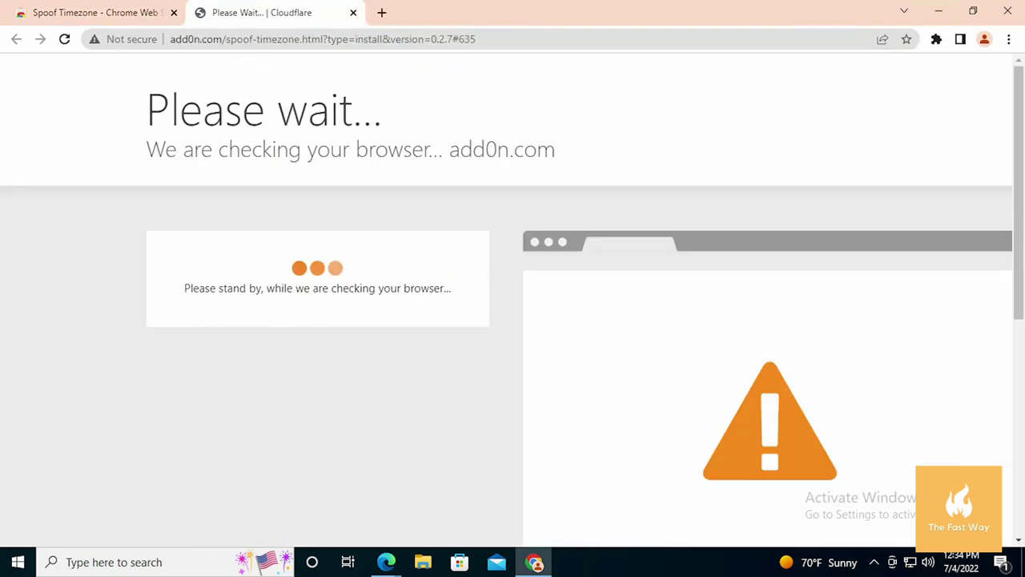
pyautogui.click(353, 13)
pyautogui.click(937, 41)
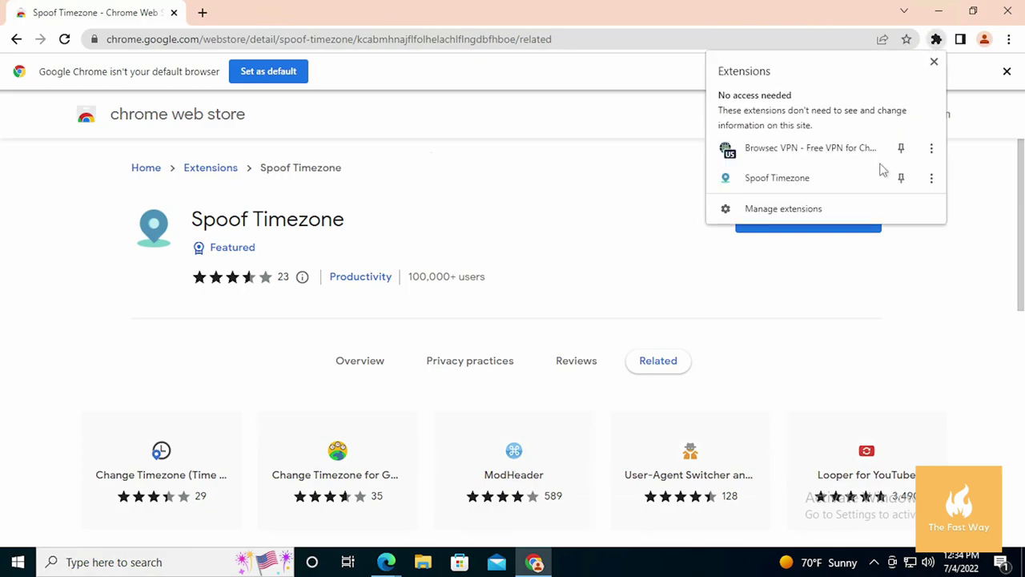
# - Turn on Spoof Timezone's automatic IP-based timezone option, save, and close its settings tab
pyautogui.click(932, 178)
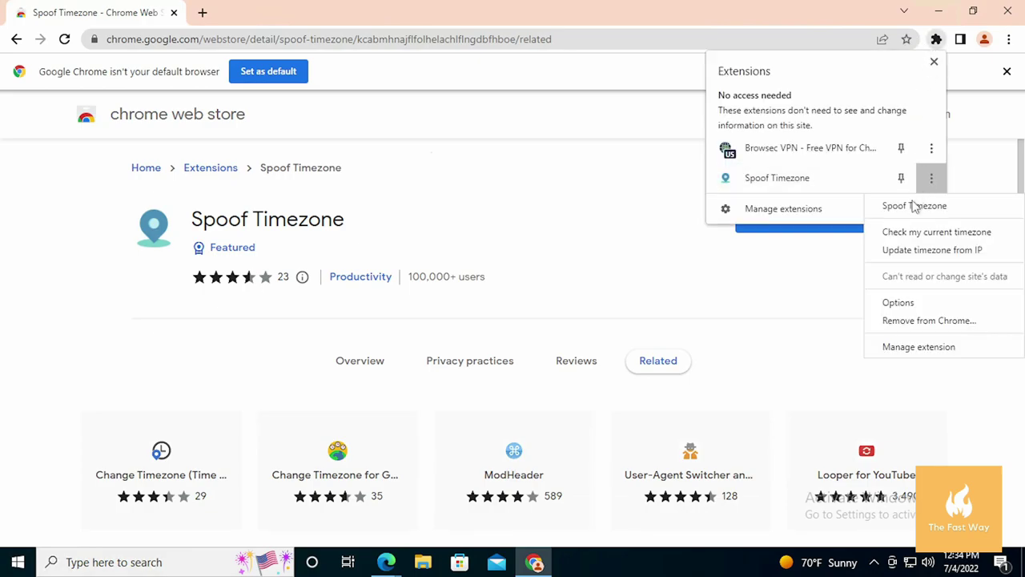
pyautogui.click(926, 302)
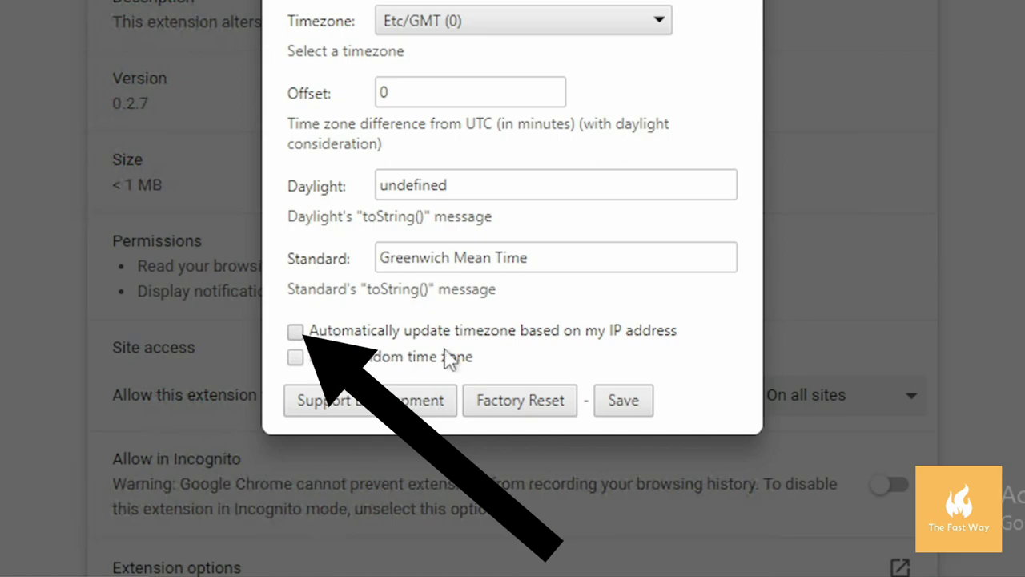
pyautogui.click(644, 404)
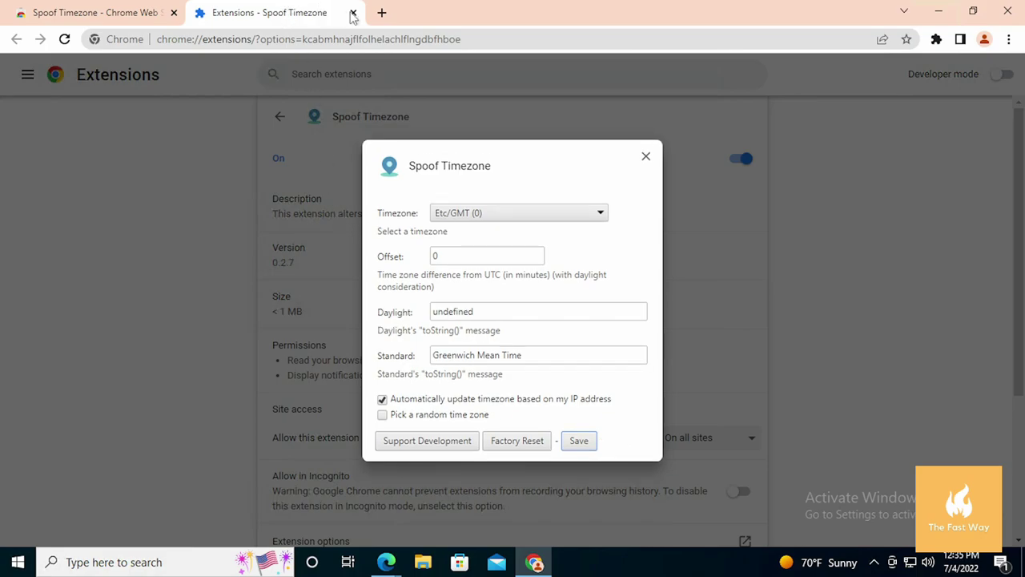
pyautogui.click(353, 13)
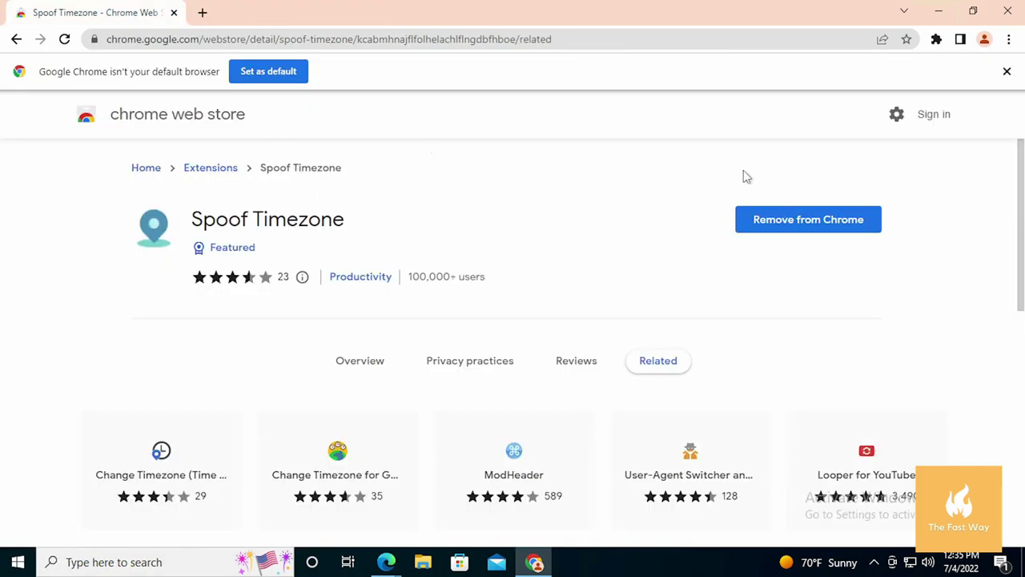
# - Add the Random User-Agent extension to Chrome from the store listing
pyautogui.press('Return')
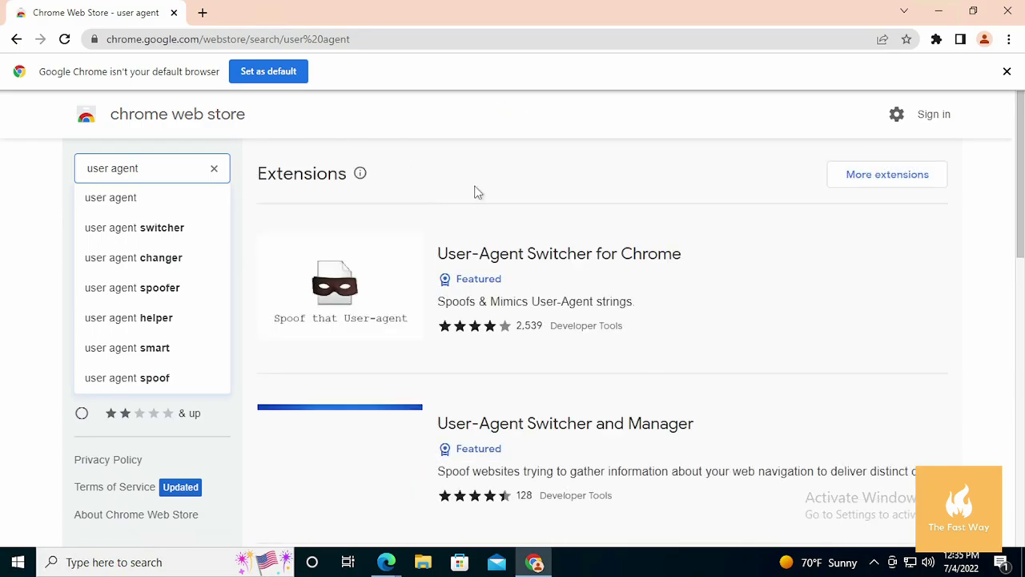
pyautogui.scroll(-3, 475, 195)
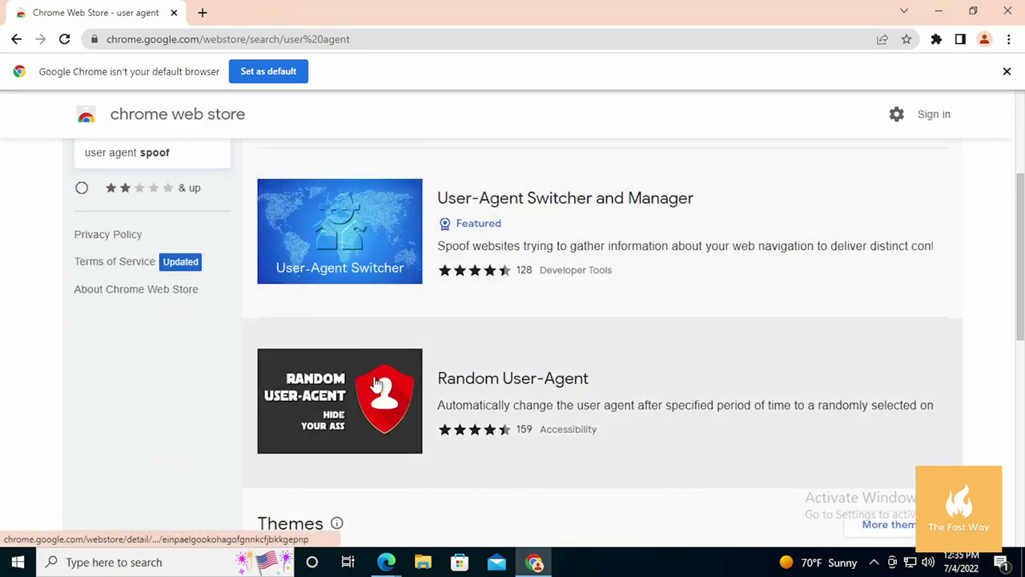
pyautogui.click(377, 385)
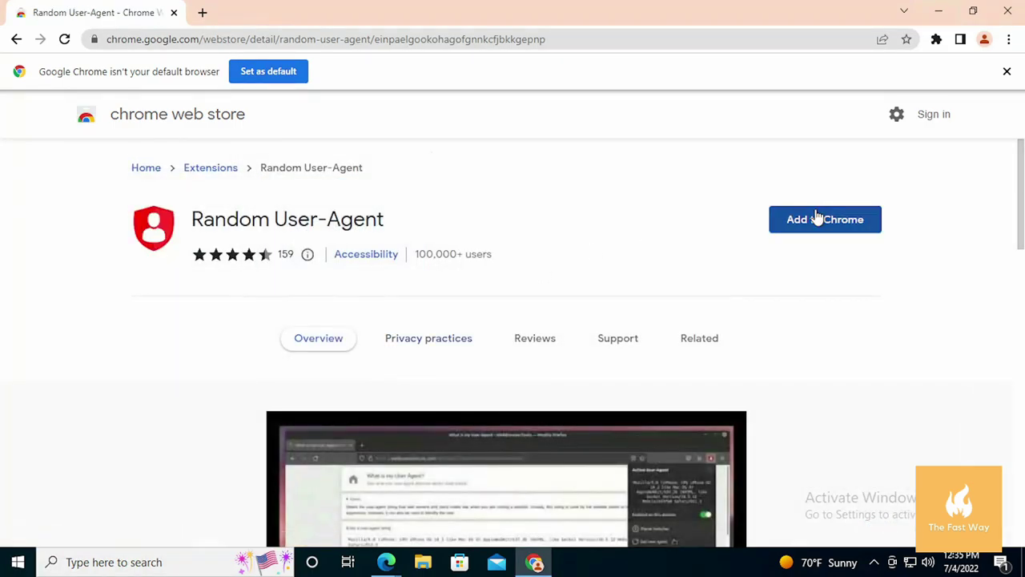
pyautogui.click(817, 218)
pyautogui.click(537, 169)
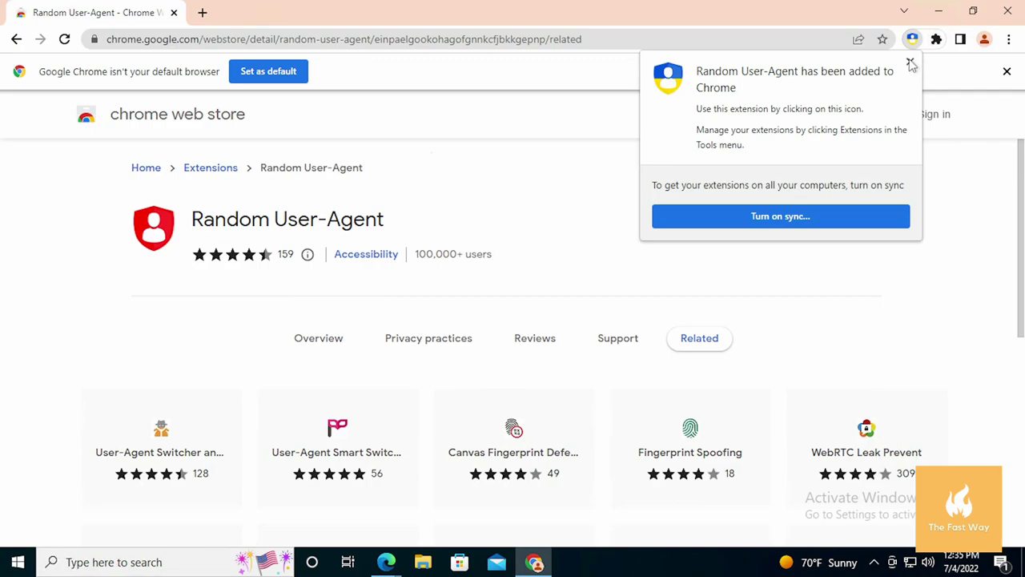
pyautogui.click(910, 62)
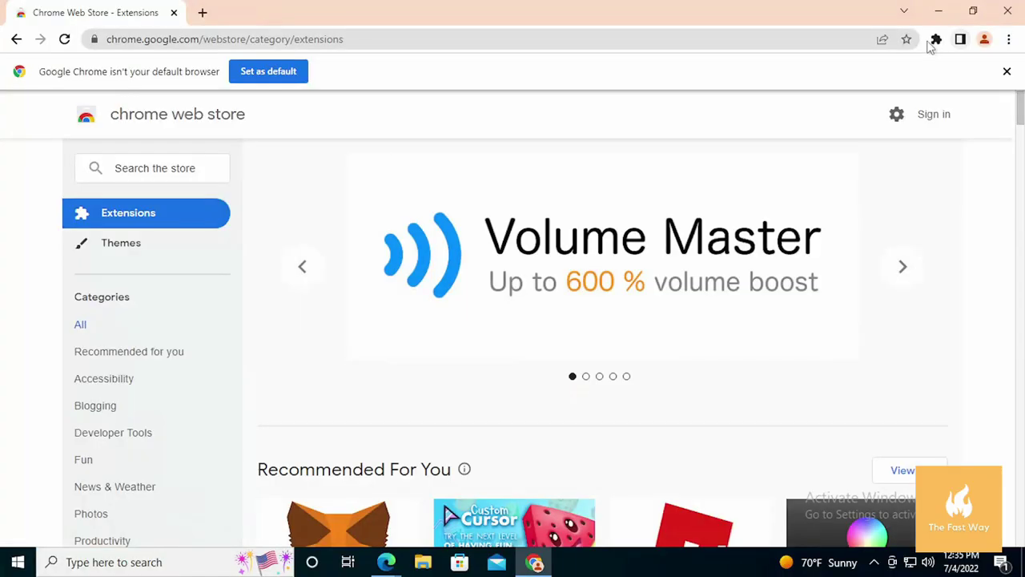
# - Search the store for 'auto wipe history' and add Auto History Wipe to Chrome
pyautogui.click(936, 39)
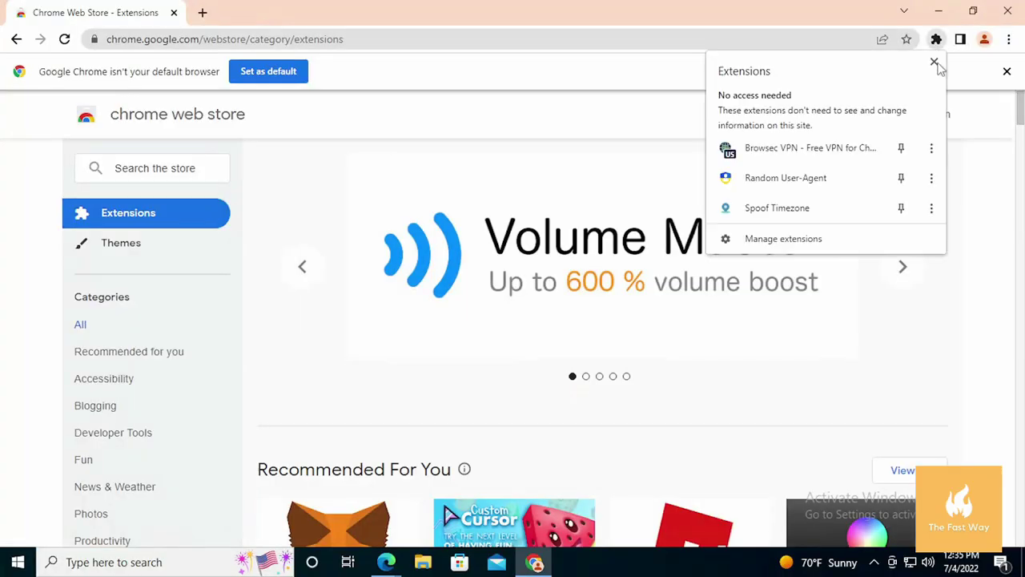
pyautogui.click(163, 172)
pyautogui.write('auto wip')
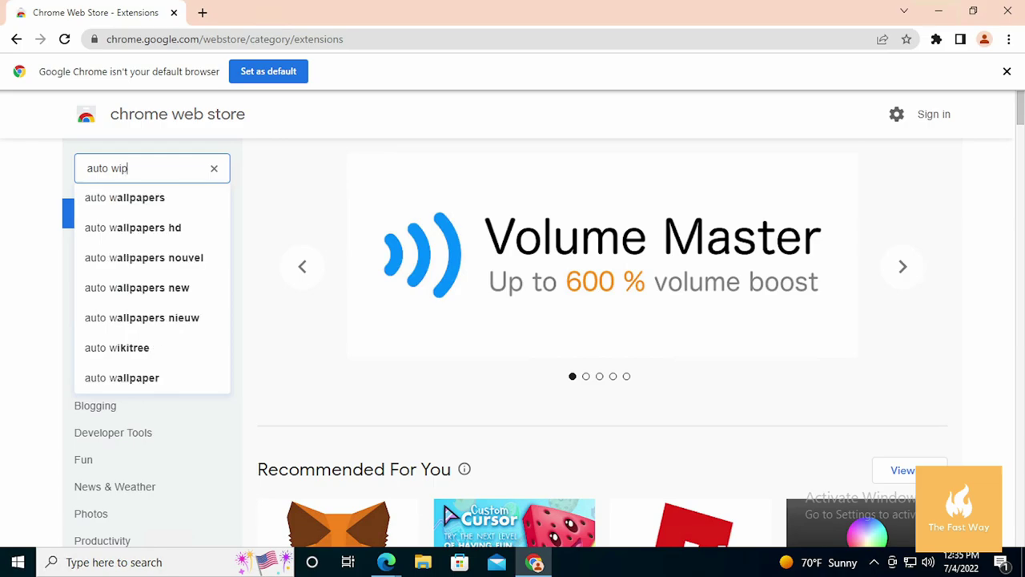
pyautogui.write('e history')
pyautogui.press('Return')
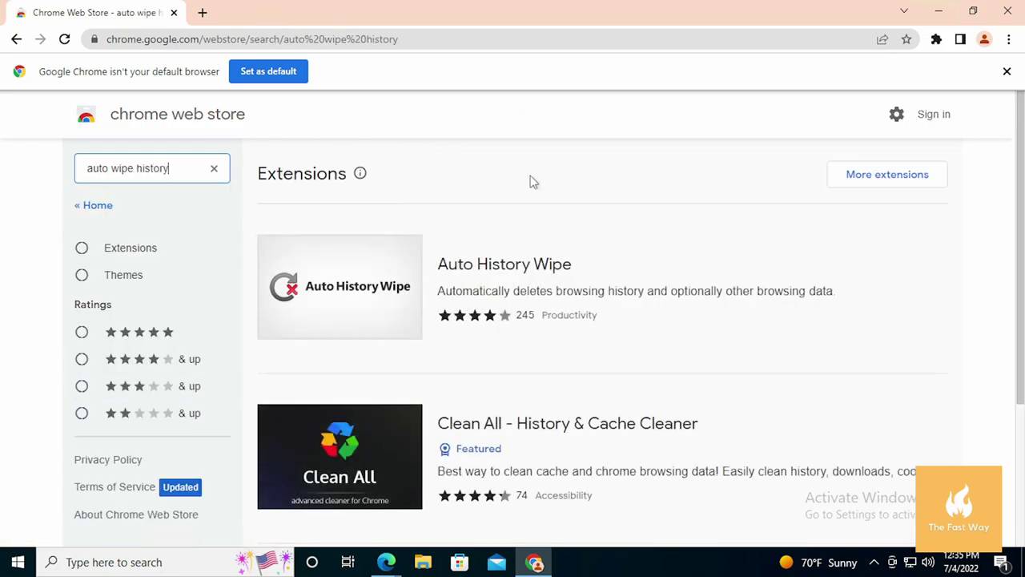
pyautogui.click(384, 273)
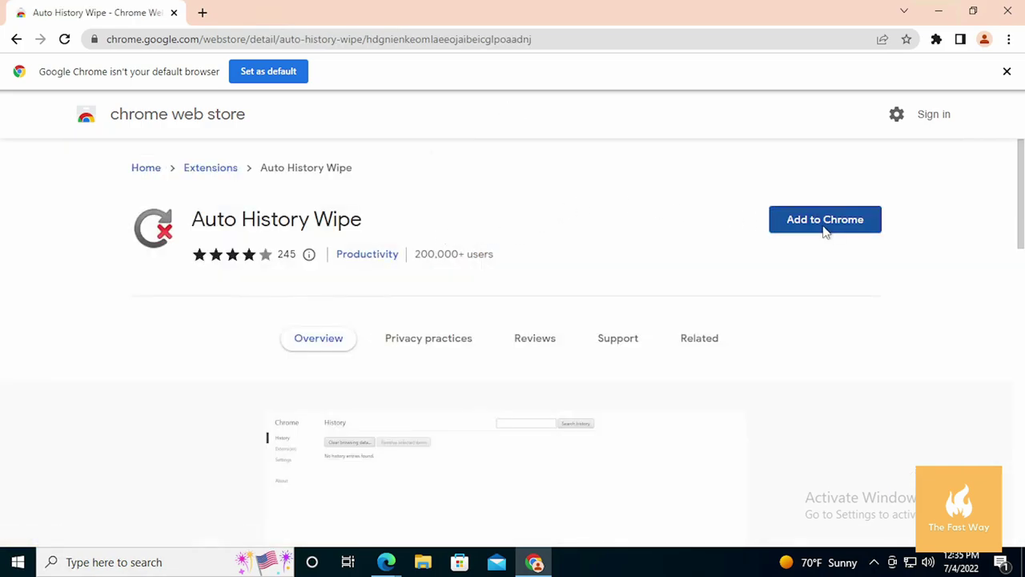
pyautogui.click(825, 232)
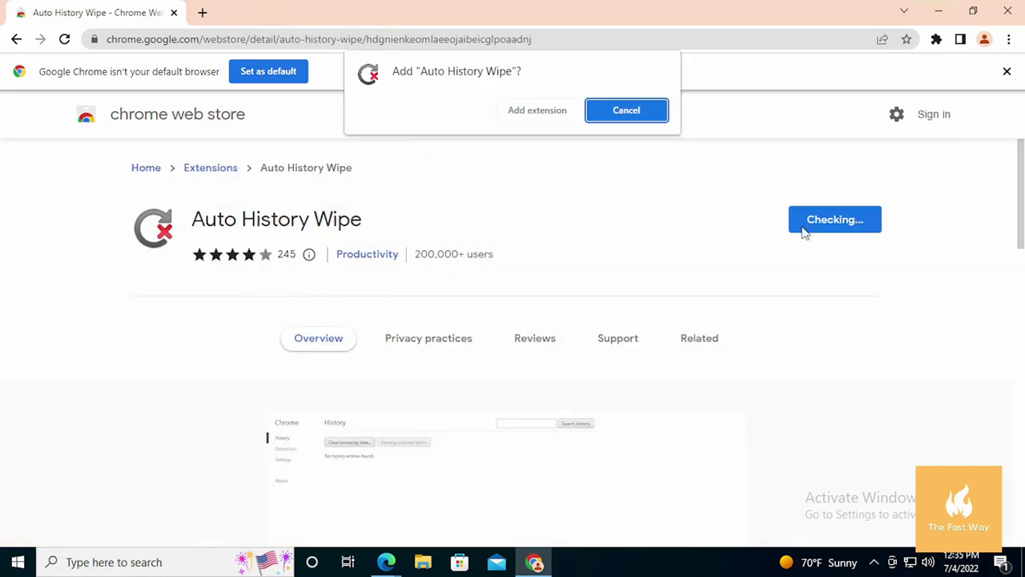
pyautogui.click(538, 109)
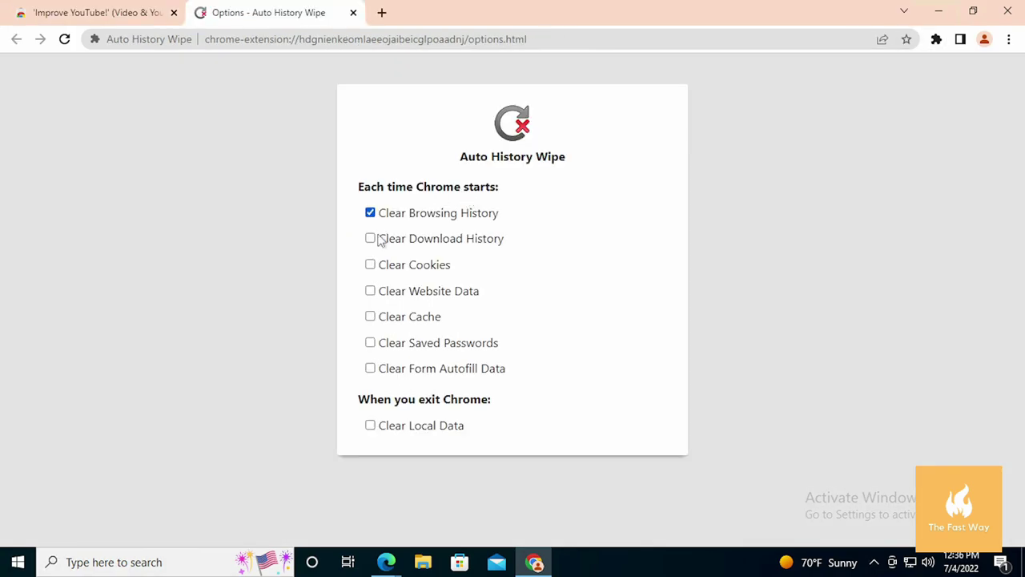
# - Enable clearing downloads and cookies on startup and local data on exit, allowing the permissions
pyautogui.click(370, 238)
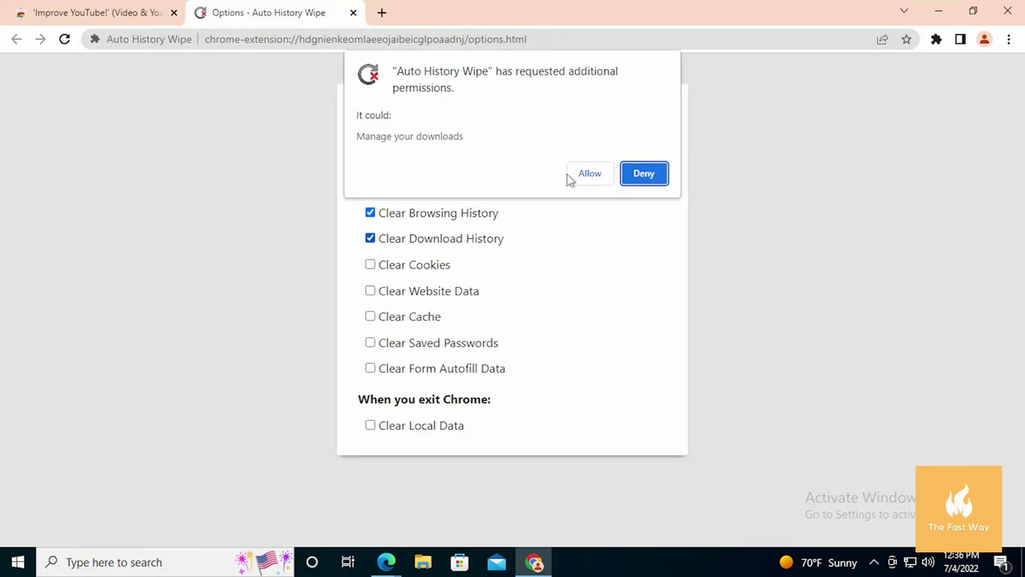
pyautogui.click(589, 174)
pyautogui.click(370, 266)
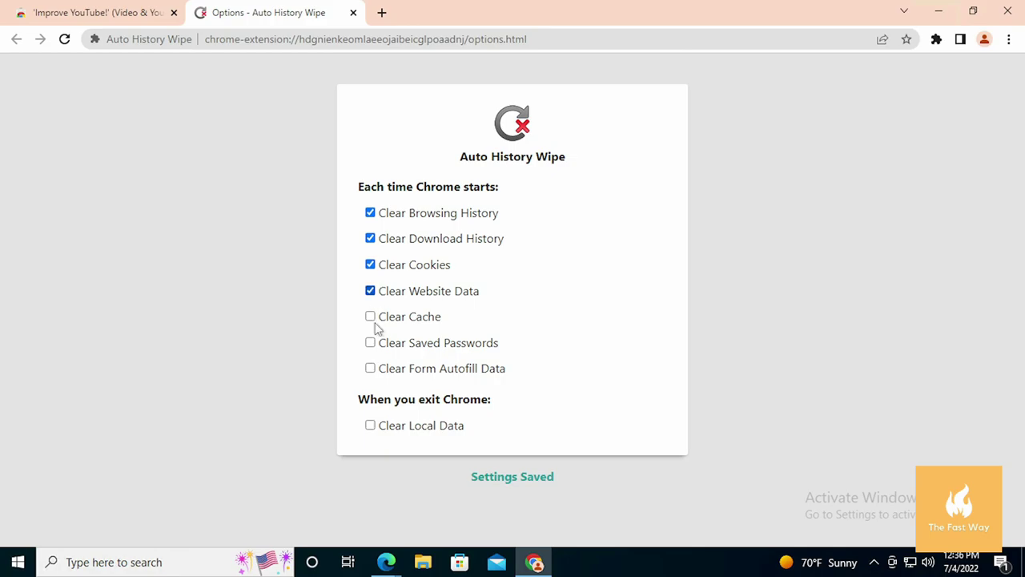
pyautogui.click(370, 425)
pyautogui.click(587, 189)
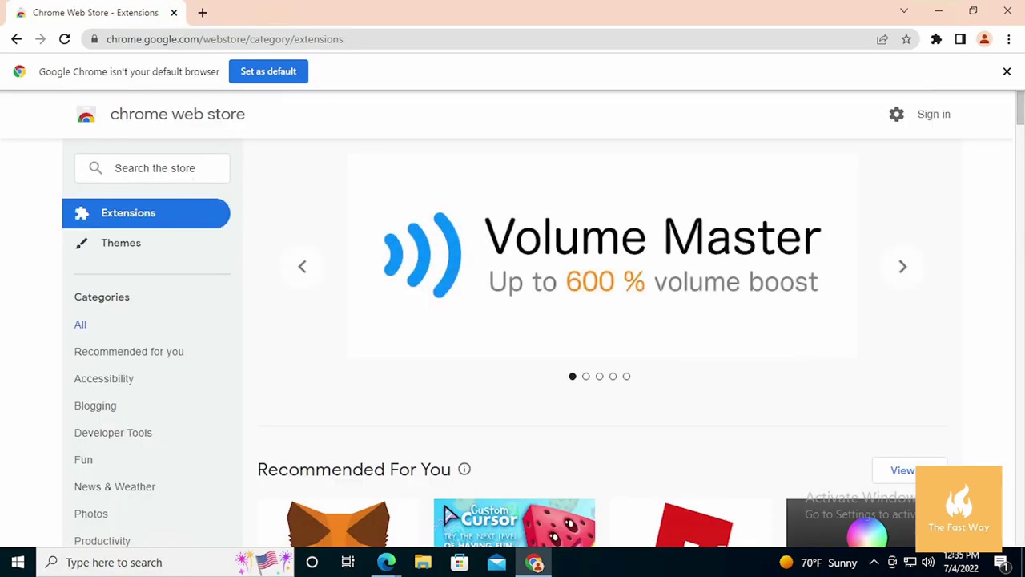
# - Search 'youtube nonstop' and add the AutoTube - YouTube nonstop extension to Chrome
pyautogui.click(152, 168)
pyautogui.write('youtube')
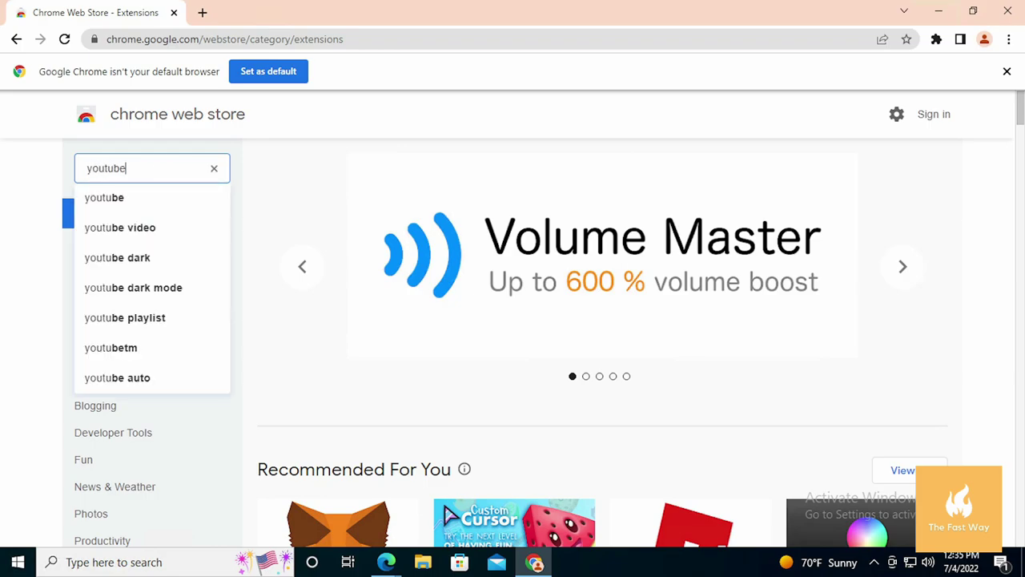
pyautogui.write(' nonstop')
pyautogui.press('Return')
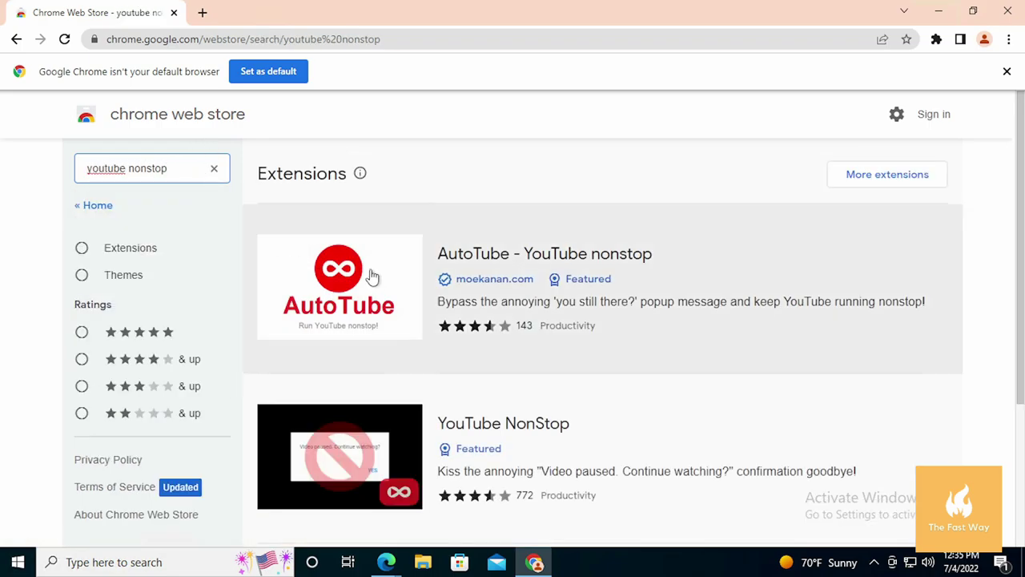
pyautogui.click(381, 270)
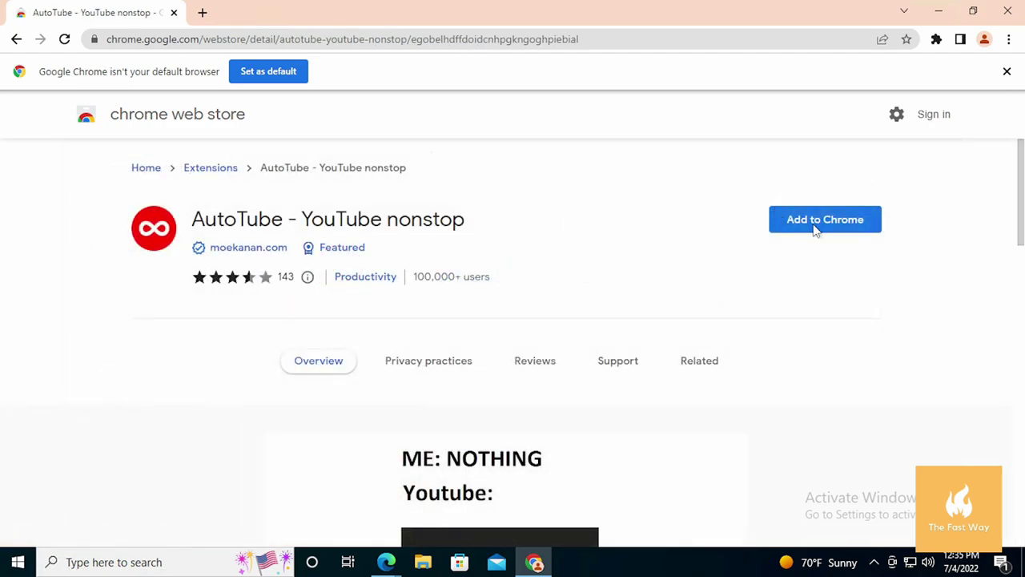
pyautogui.click(816, 227)
pyautogui.click(548, 213)
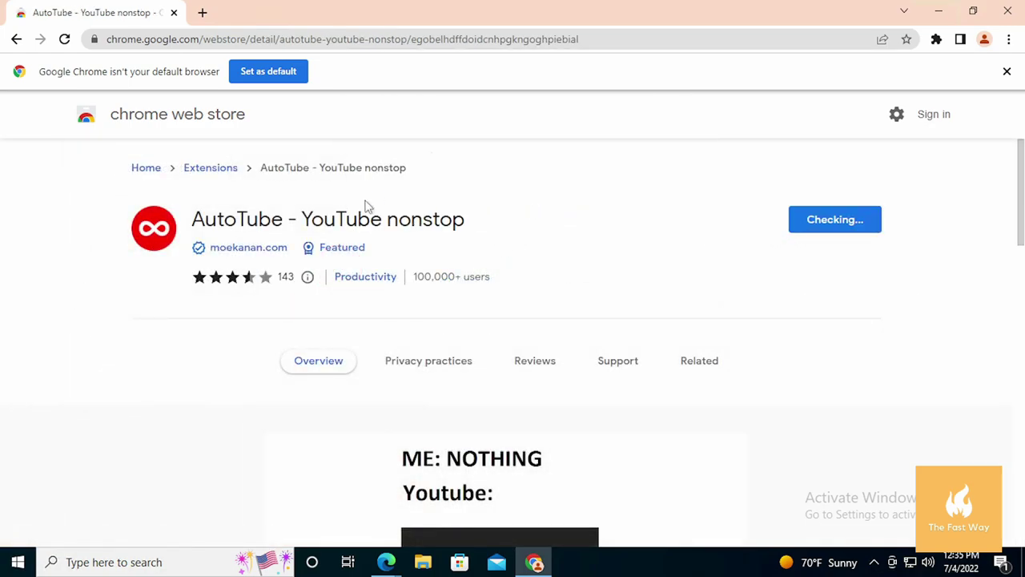
pyautogui.click(207, 171)
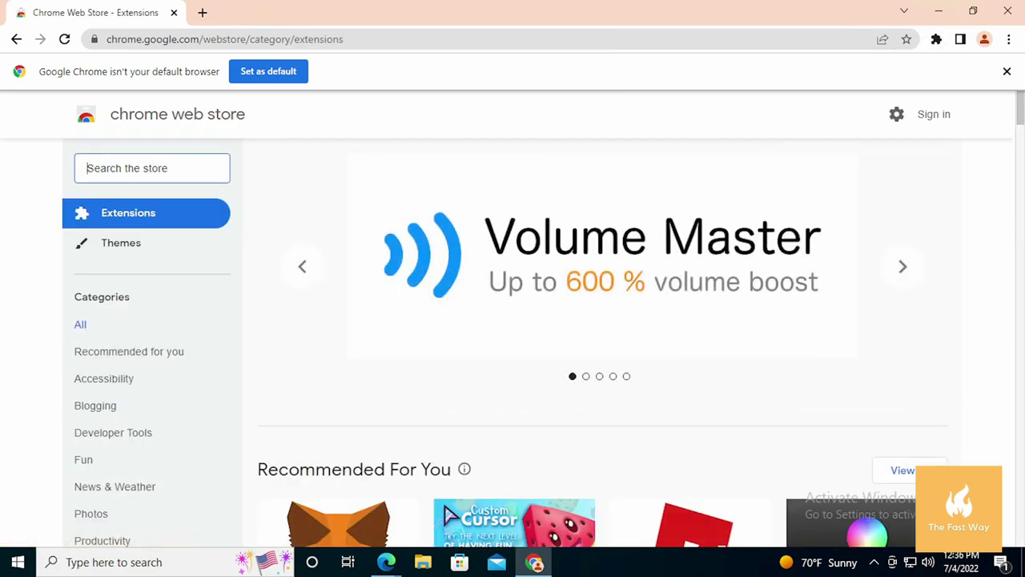
# - Search 'improve youtube' and add the Improve YouTube! extension to Chrome
pyautogui.click(152, 168)
pyautogui.write('im')
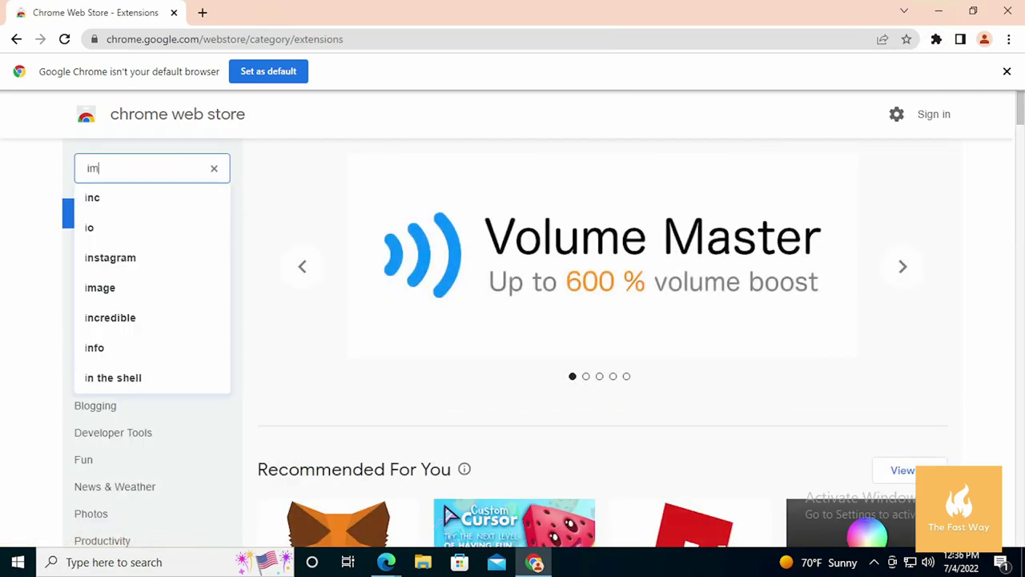
pyautogui.write('prove youtube')
pyautogui.press('Return')
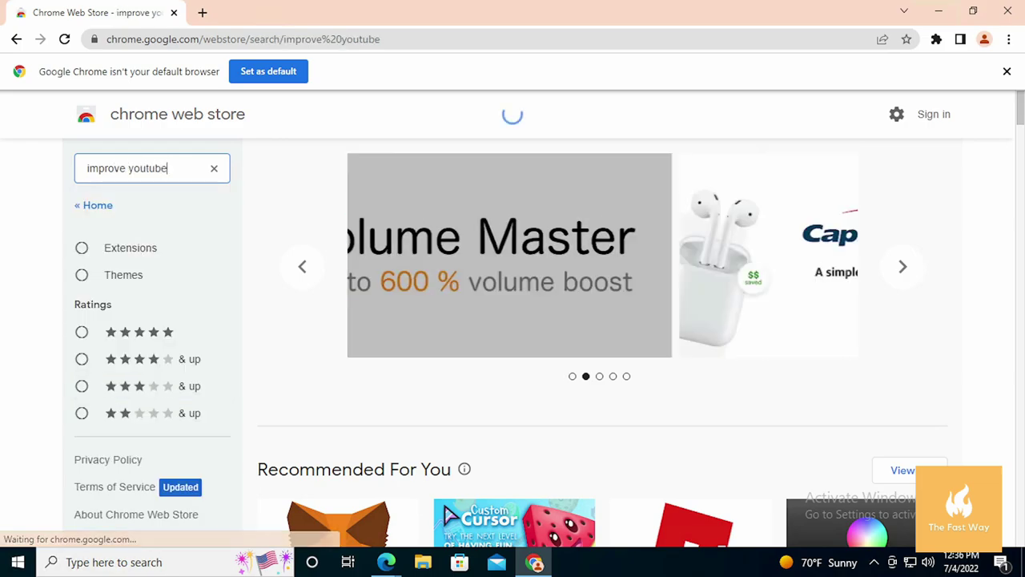
pyautogui.click(381, 287)
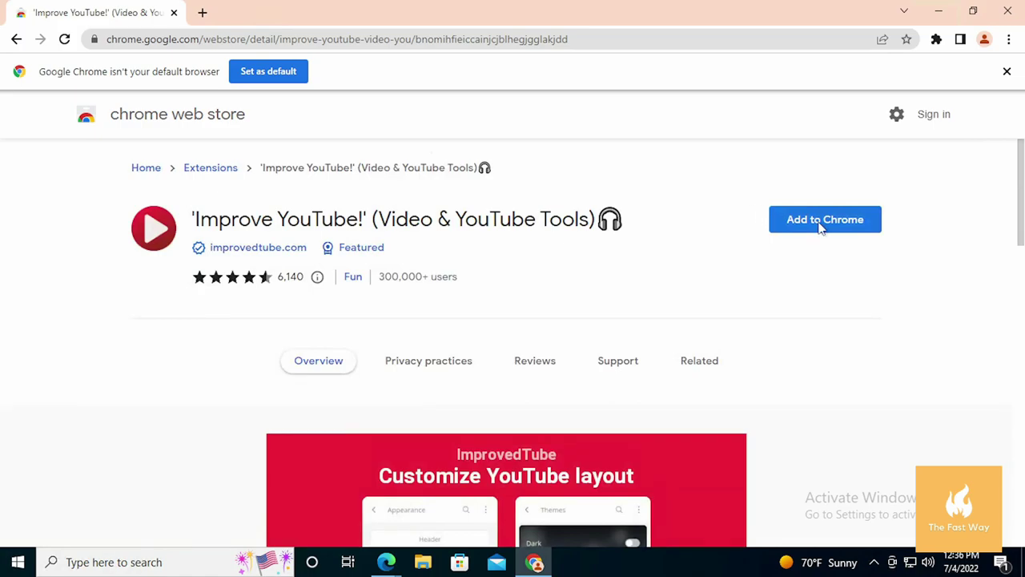
pyautogui.click(821, 227)
pyautogui.click(548, 166)
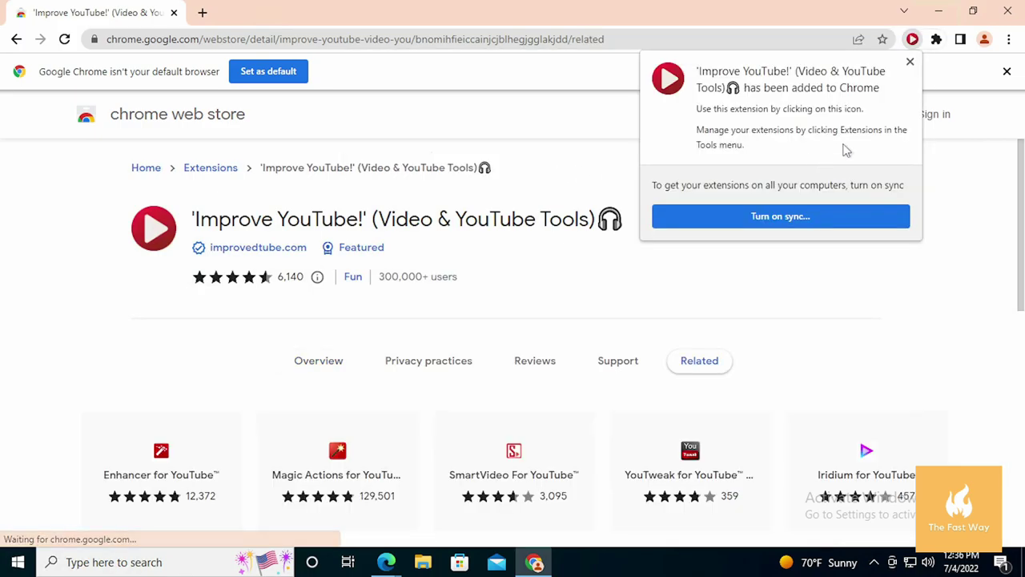
pyautogui.click(911, 62)
pyautogui.click(936, 40)
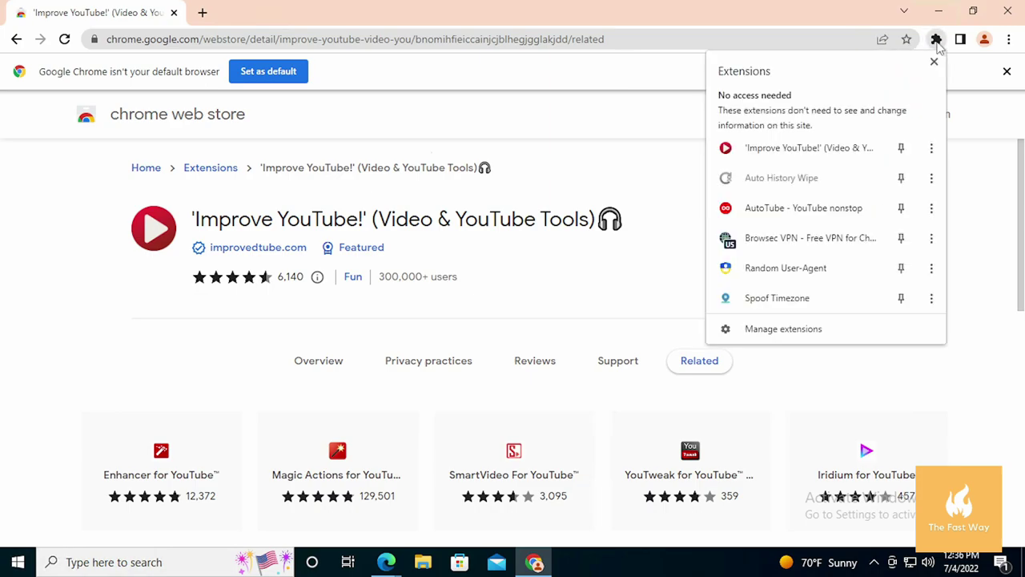
# - In Improve YouTube!'s Player options, set video quality to 144p
pyautogui.click(933, 148)
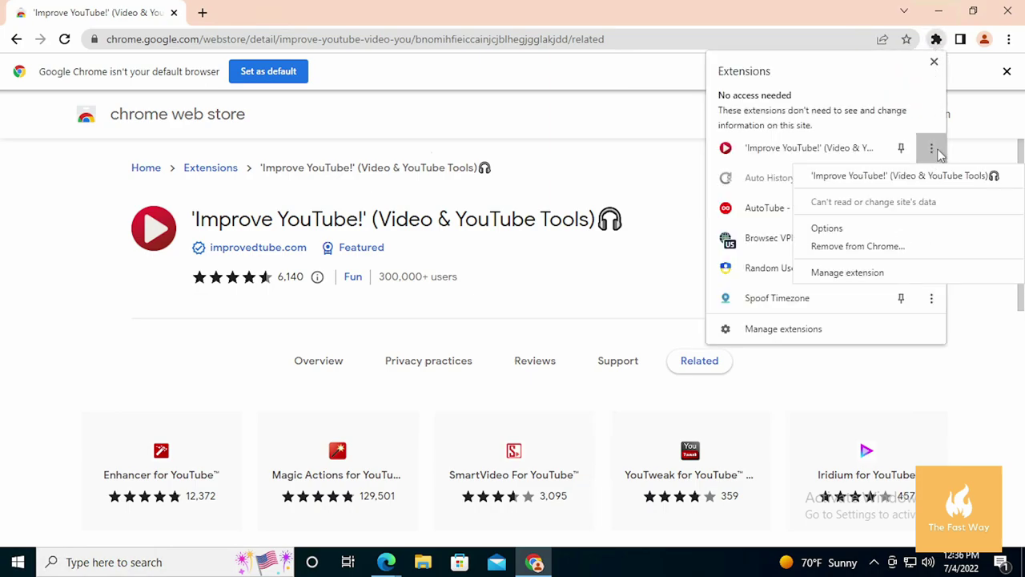
pyautogui.click(855, 232)
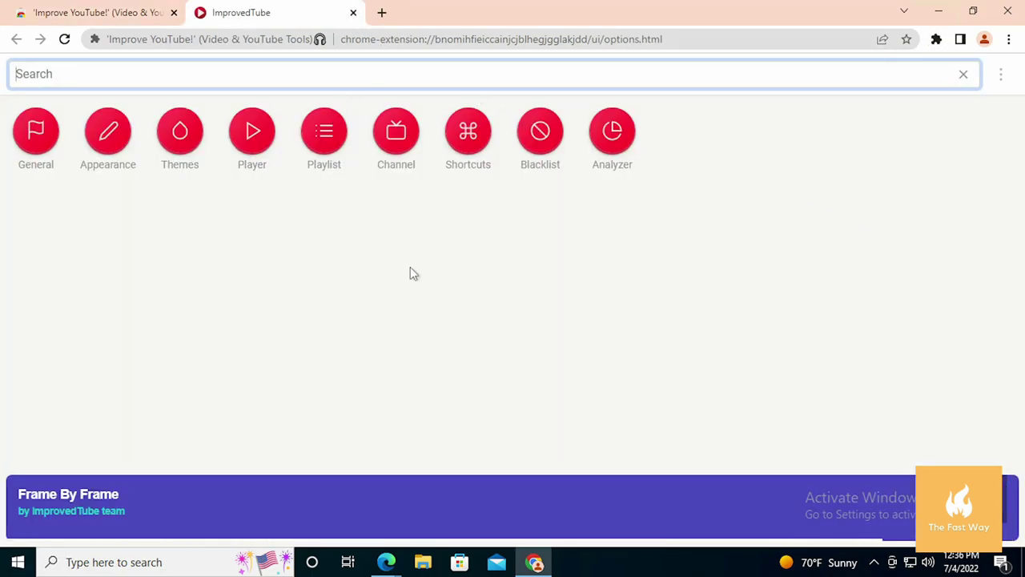
pyautogui.click(247, 138)
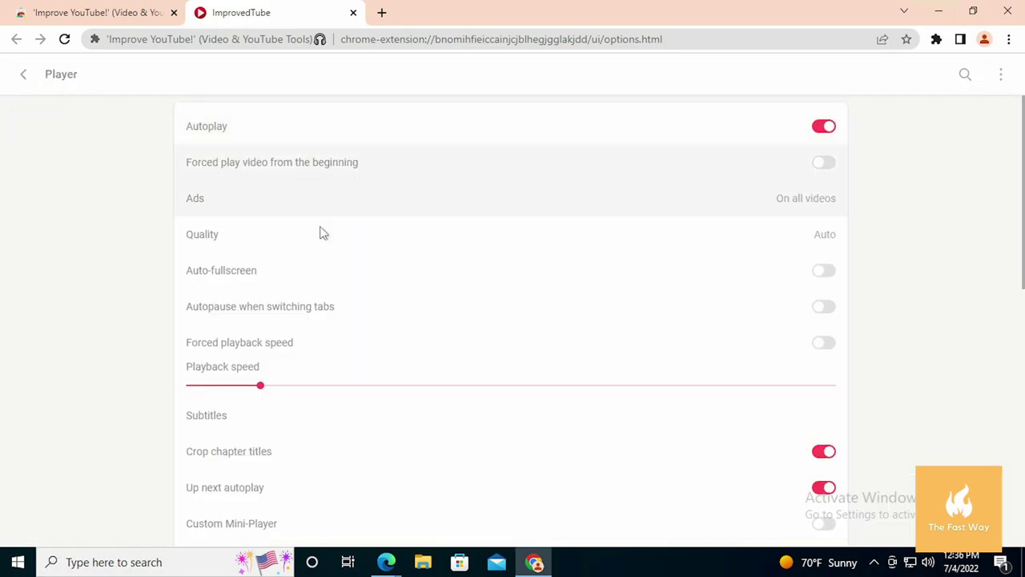
pyautogui.click(609, 242)
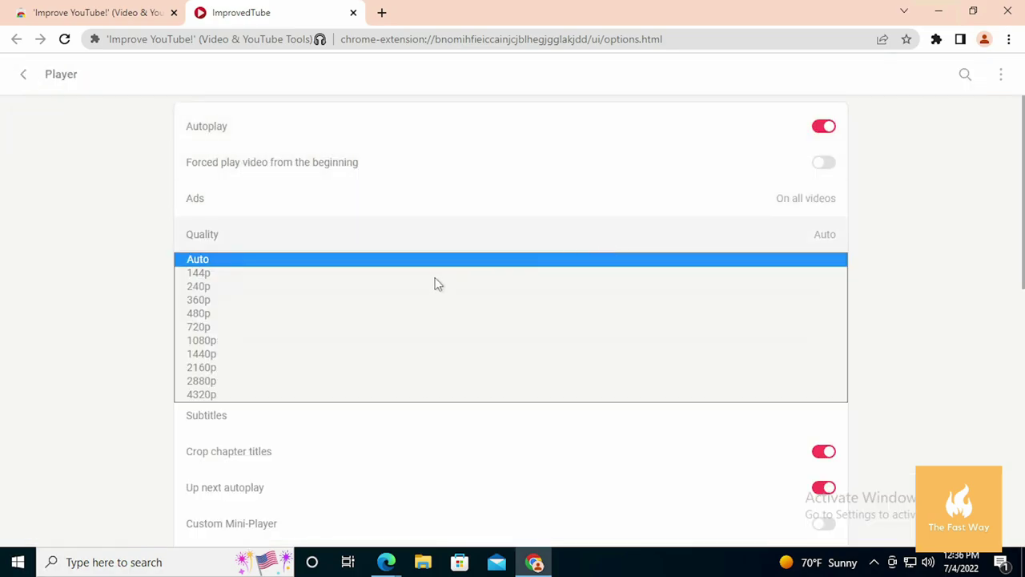
pyautogui.click(433, 276)
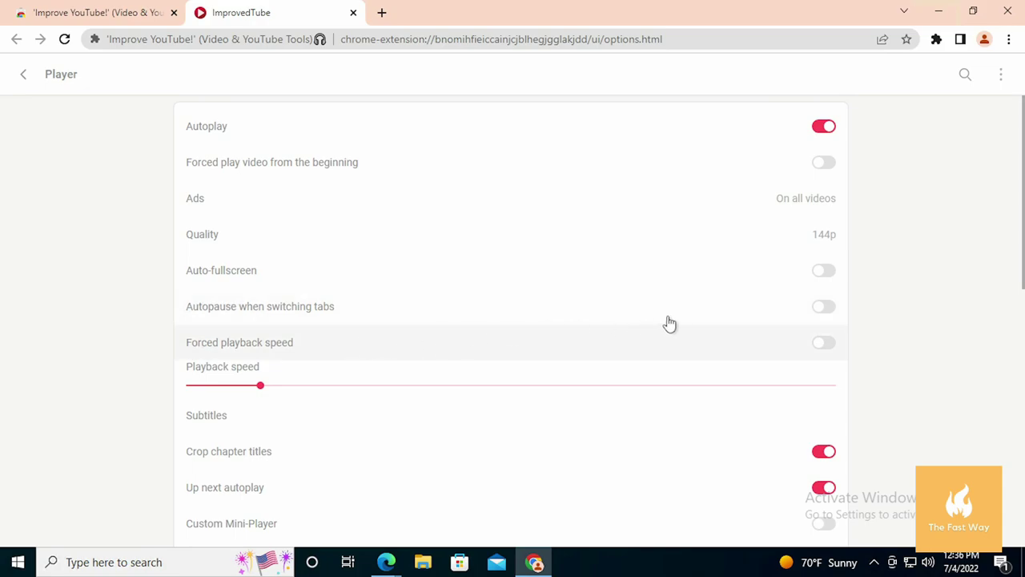
# - Enable forced playback speed at 0.25 and force the volume to 3
pyautogui.click(394, 360)
pyautogui.moveTo(259, 385); pyautogui.dragTo(186, 394)
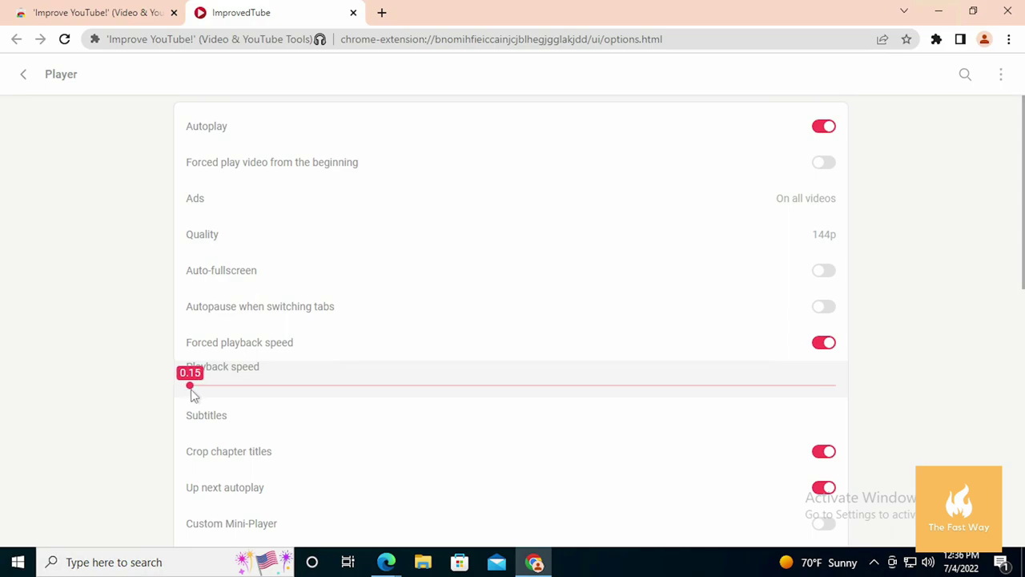
pyautogui.moveTo(200, 394); pyautogui.dragTo(202, 394)
pyautogui.scroll(-2, 410, 380)
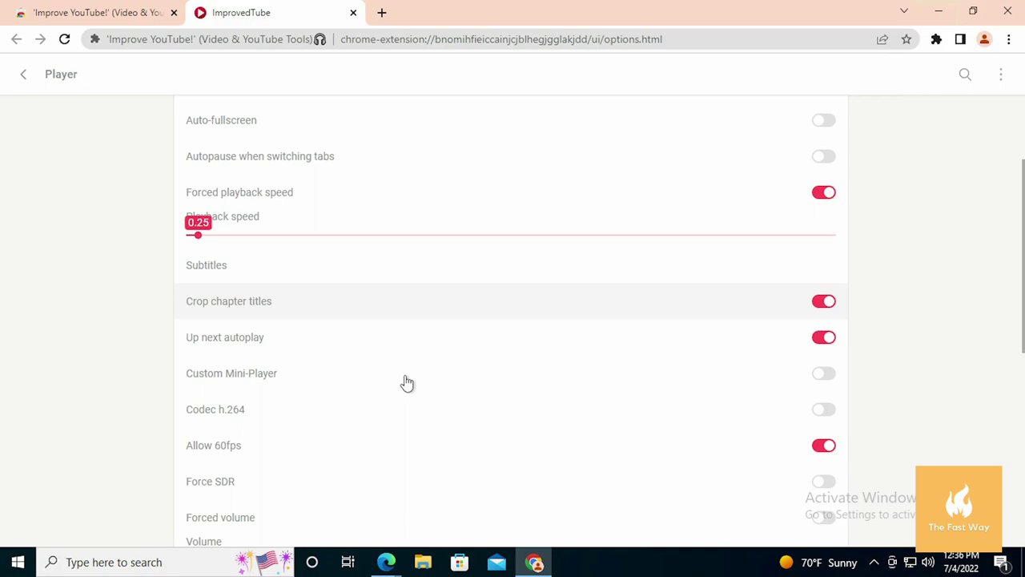
pyautogui.scroll(-2, 417, 382)
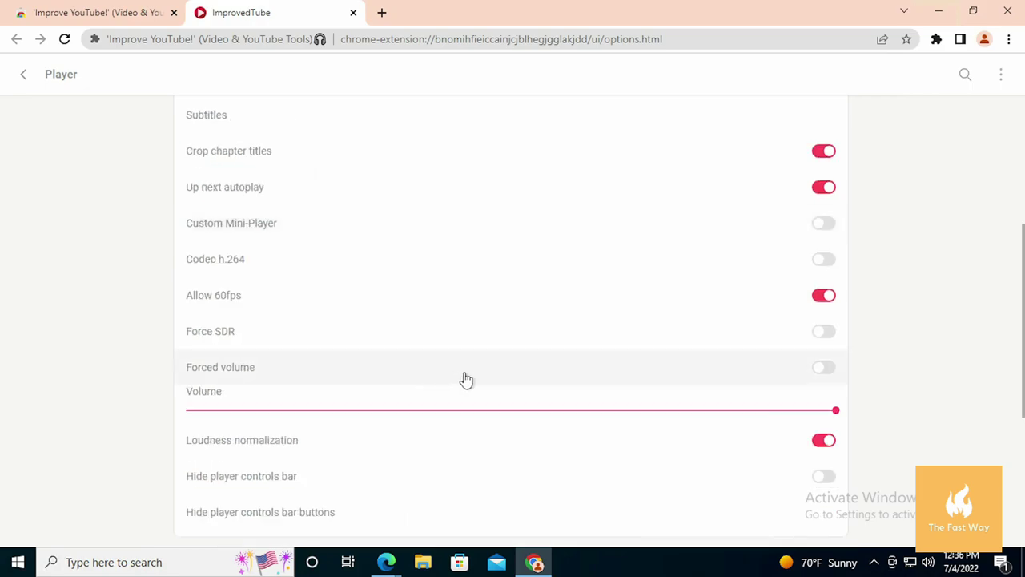
pyautogui.moveTo(836, 417); pyautogui.dragTo(205, 413)
pyautogui.scroll(-4, 161, 364)
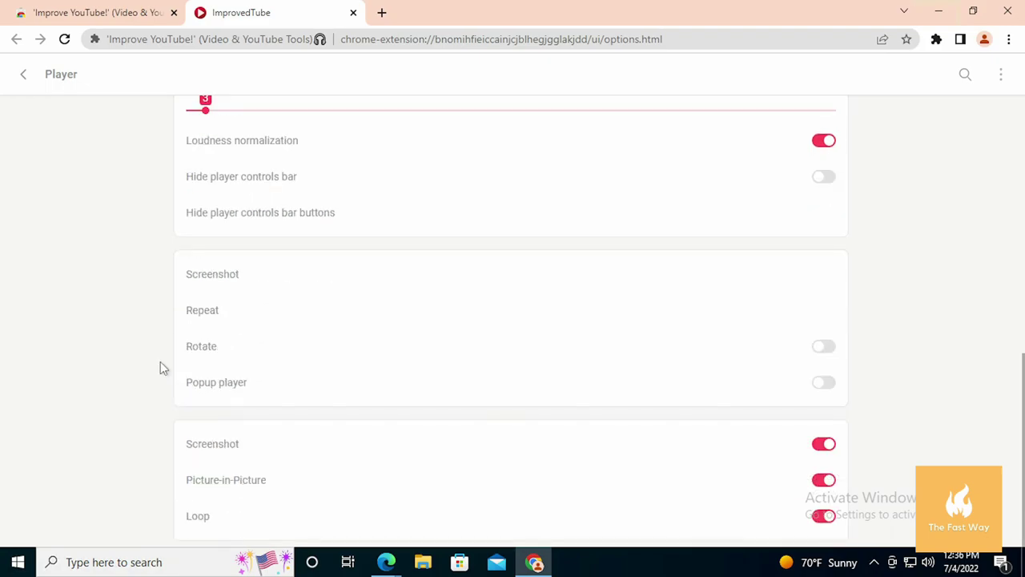
# - Close the ImprovedTube tab and bring up the Auto History Wipe extension's menu
pyautogui.click(353, 12)
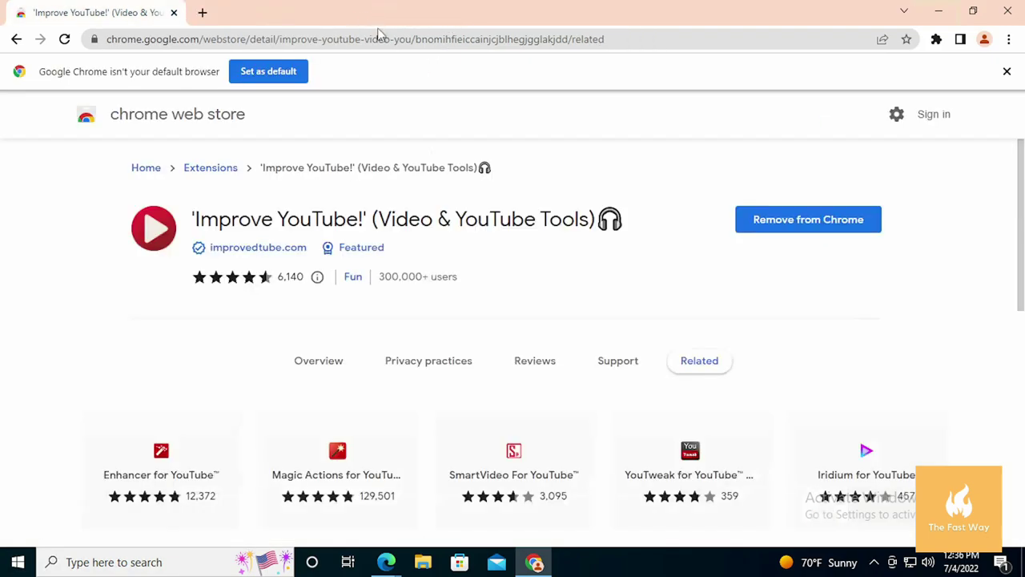
pyautogui.click(937, 40)
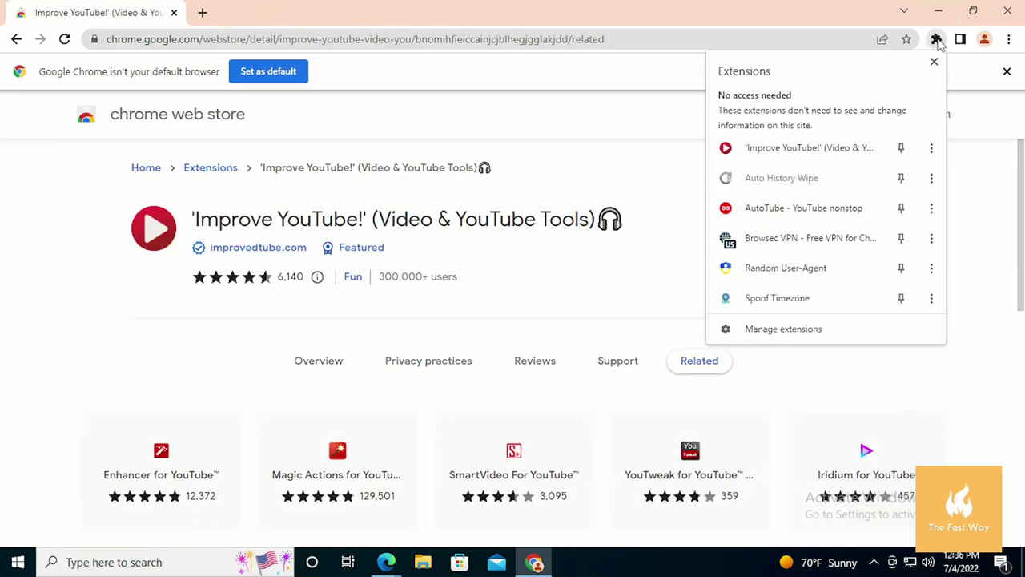
pyautogui.click(931, 177)
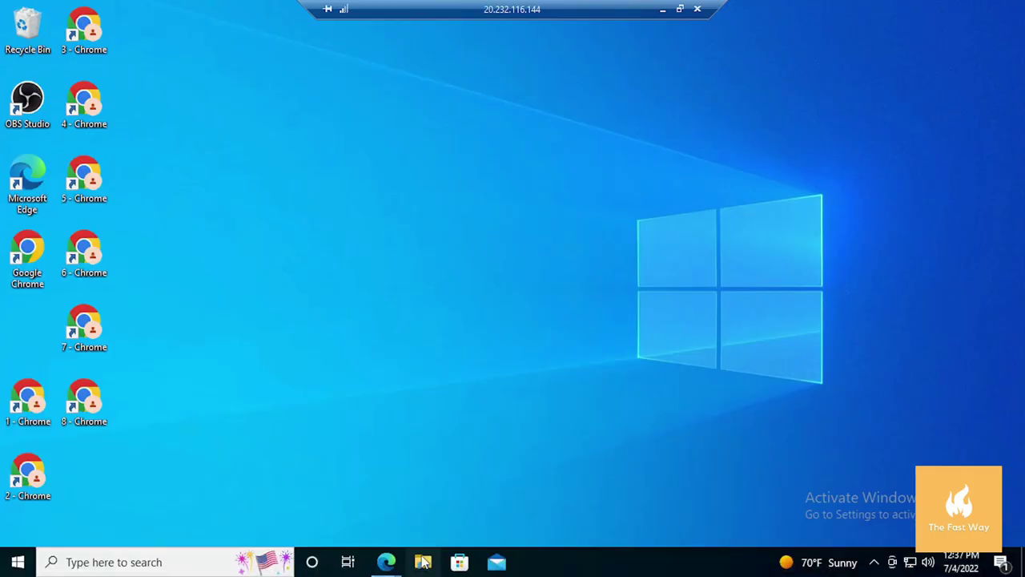
# - In File Explorer, browse to This PC > Windows (C:) > Users > your home folder
pyautogui.click(423, 562)
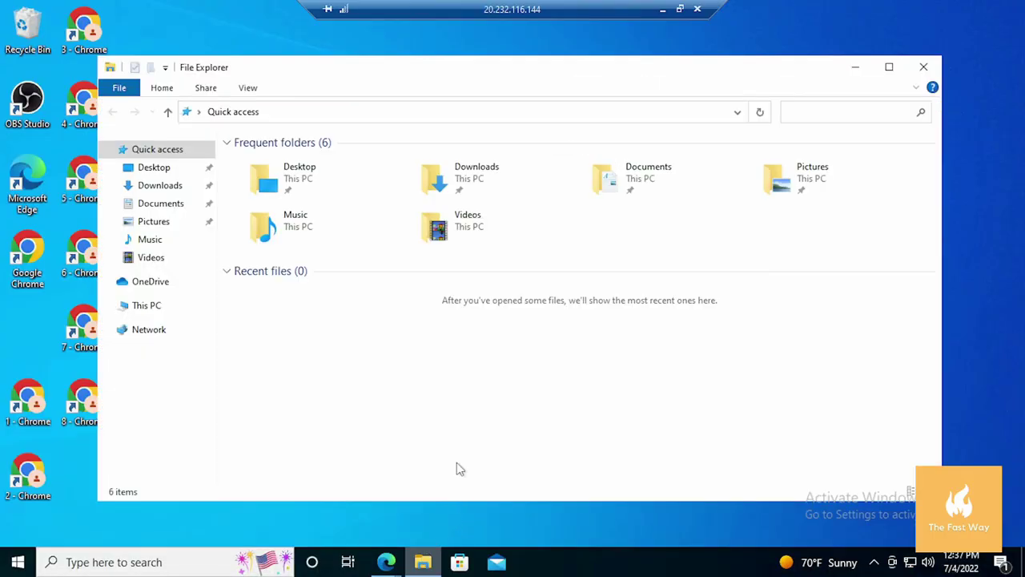
pyautogui.click(182, 302)
pyautogui.click(313, 336)
pyautogui.doubleClick(312, 337)
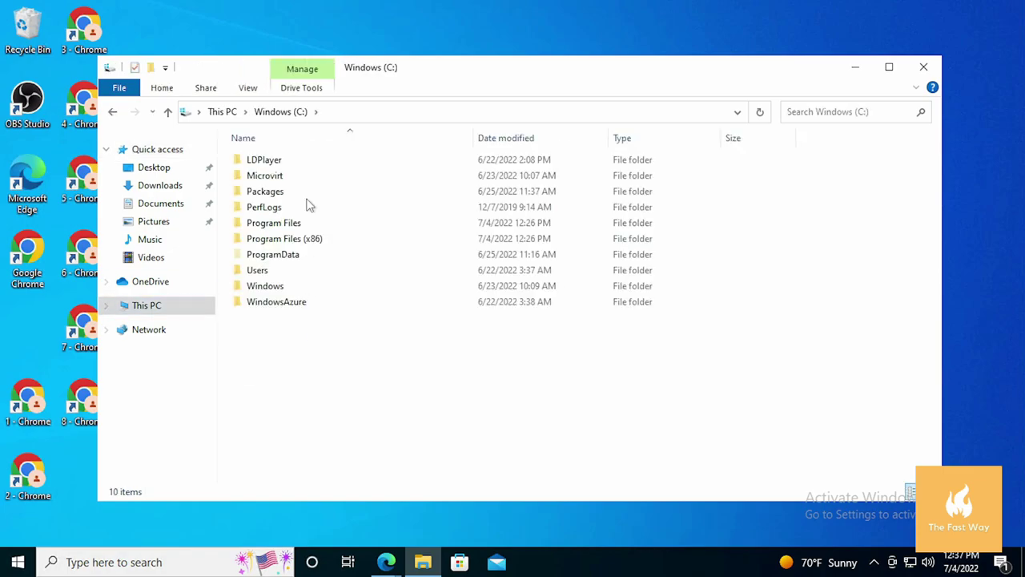
pyautogui.doubleClick(295, 271)
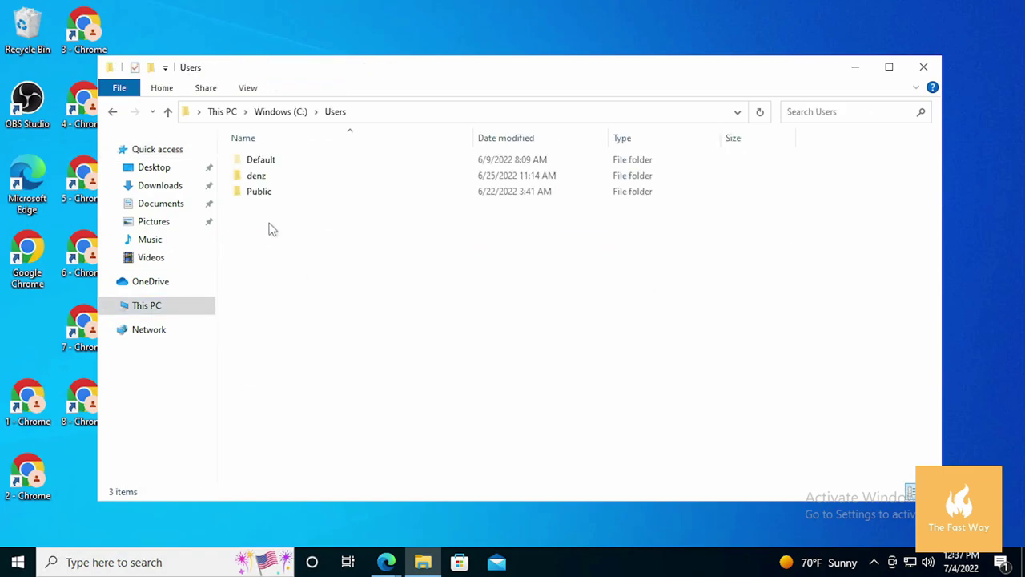
pyautogui.doubleClick(281, 175)
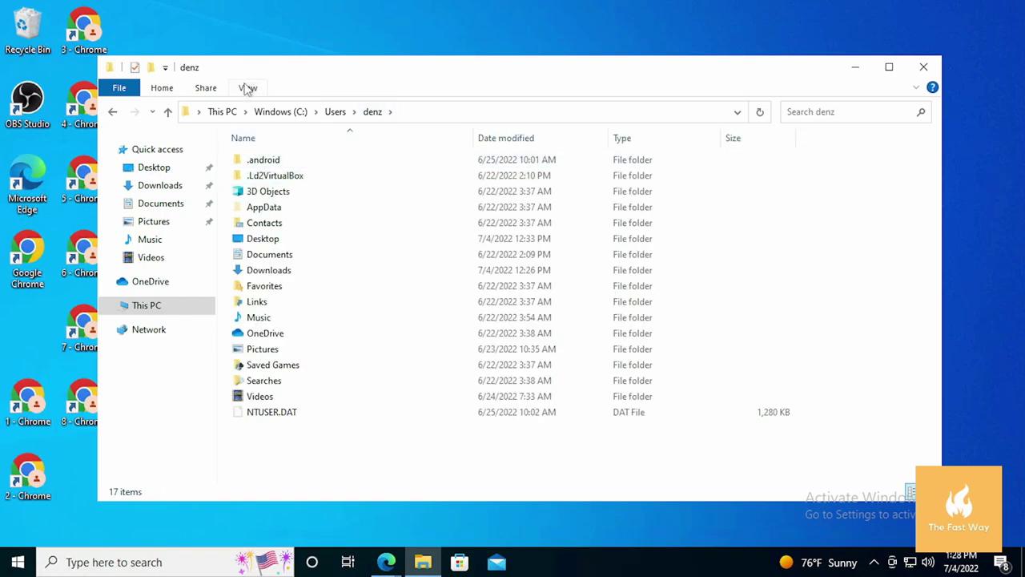
# - Show hidden items and go to AppData\Local\Google\Chrome\User Data
pyautogui.click(248, 88)
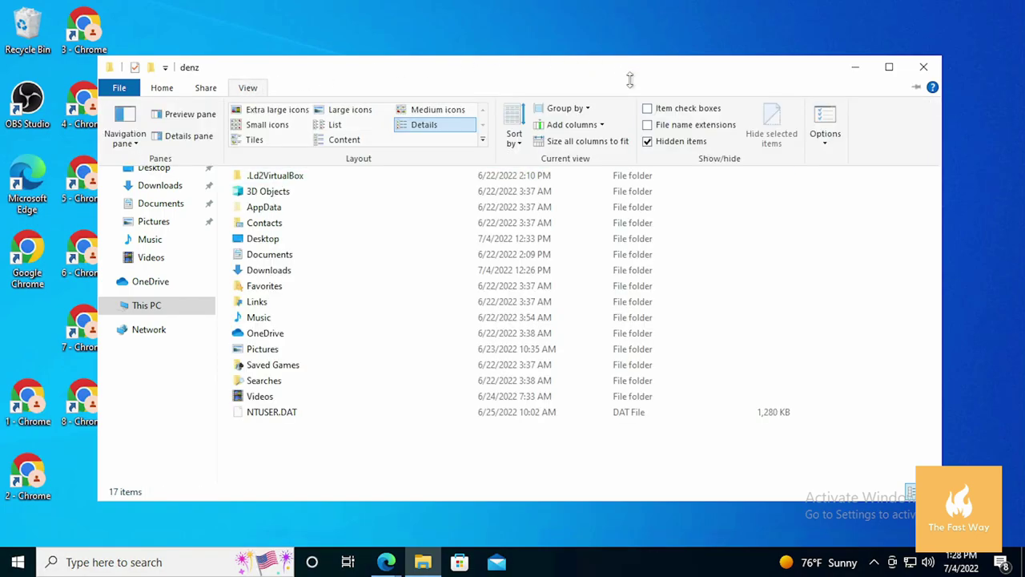
pyautogui.click(648, 143)
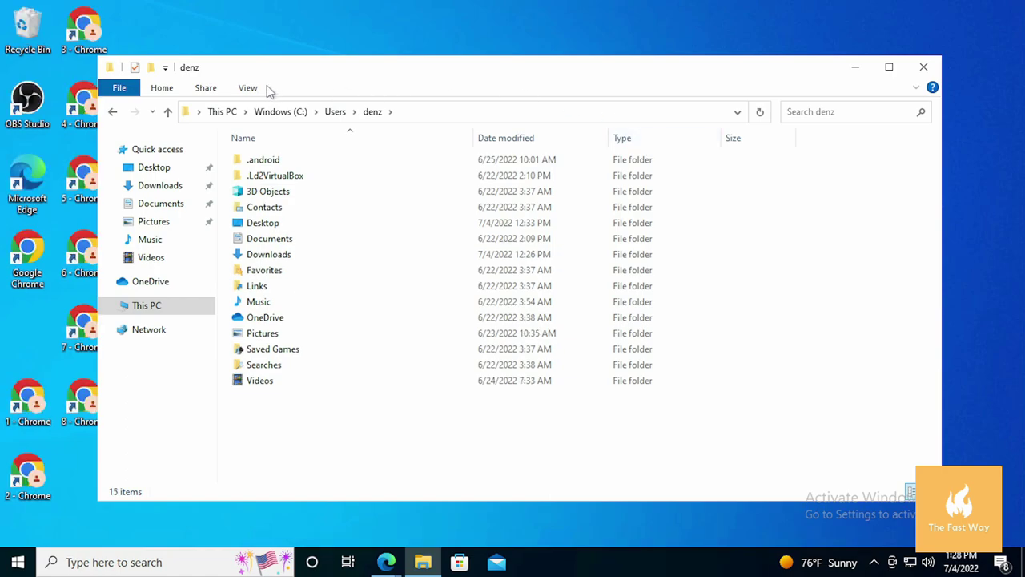
pyautogui.click(253, 88)
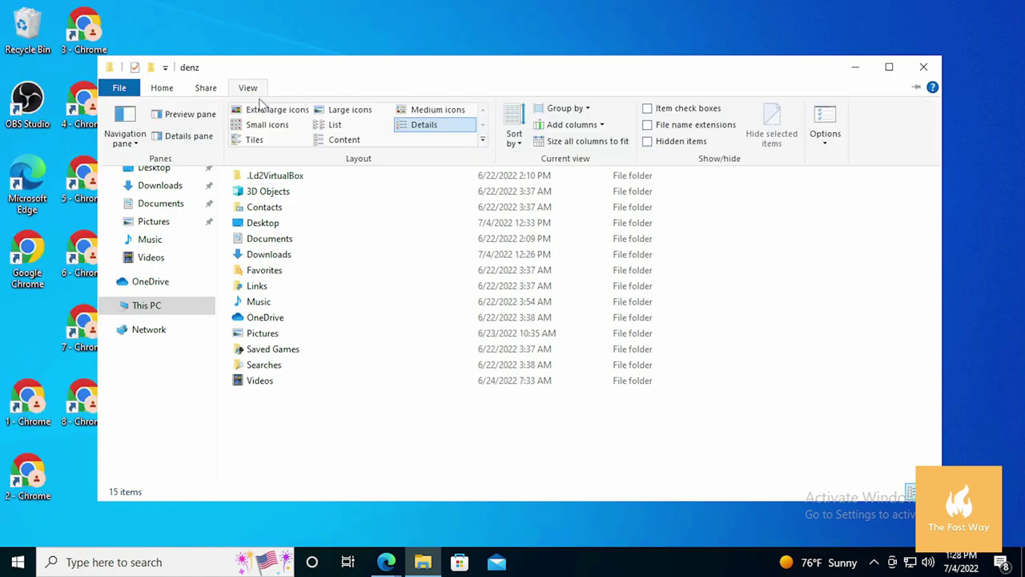
pyautogui.click(648, 143)
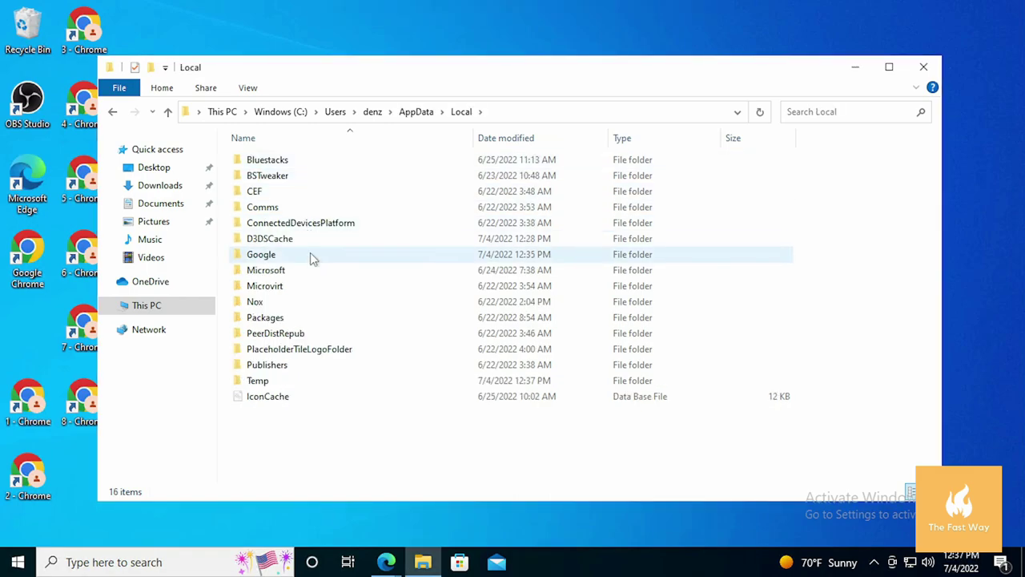
pyautogui.doubleClick(310, 253)
pyautogui.doubleClick(301, 164)
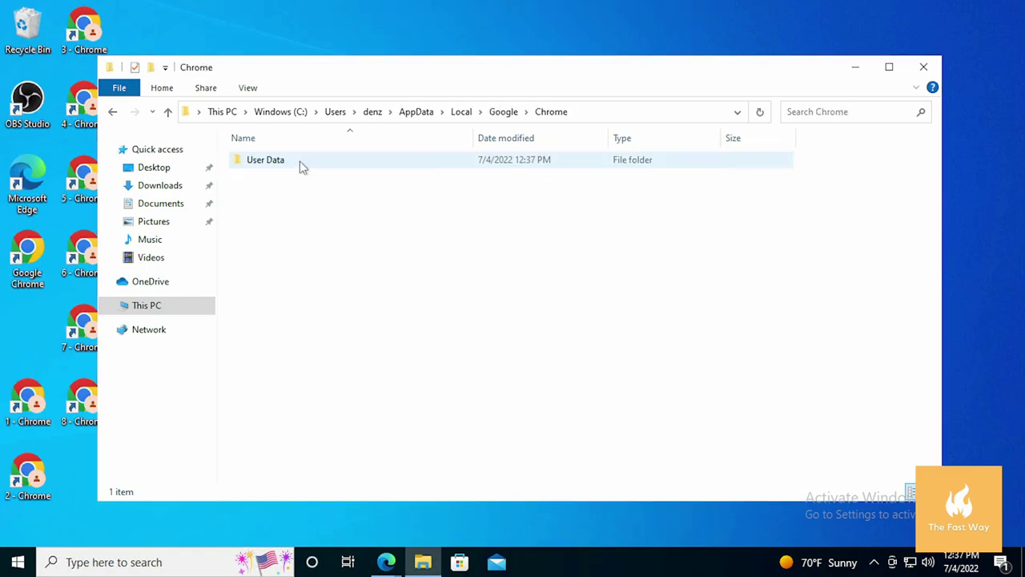
pyautogui.doubleClick(301, 165)
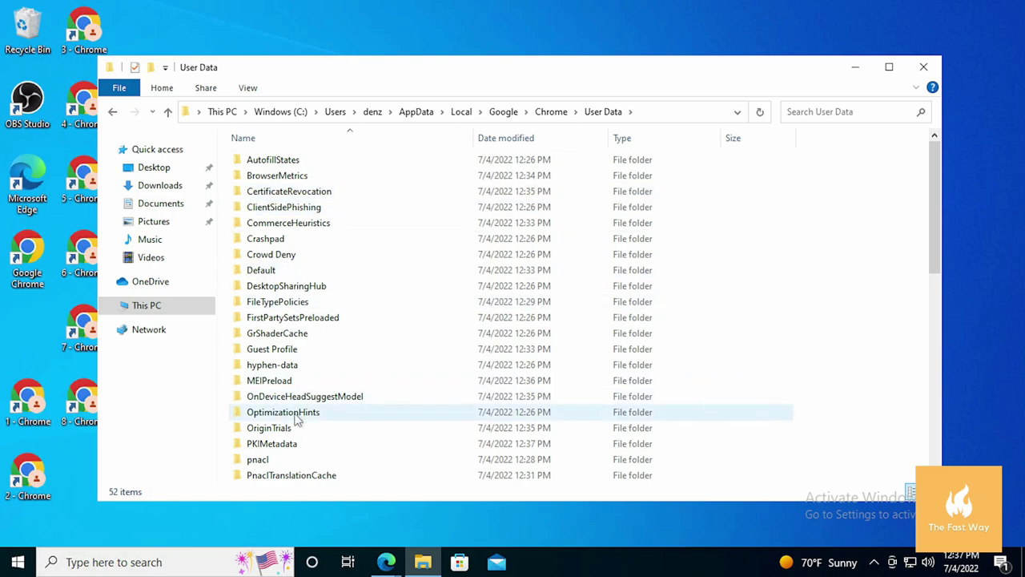
pyautogui.scroll(-5, 297, 420)
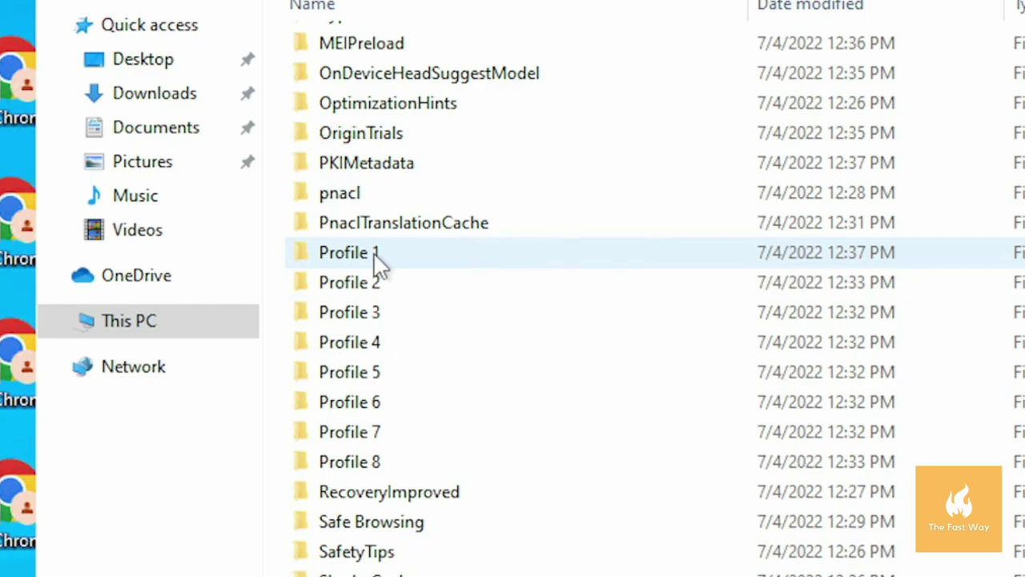
# - Select all of Profile 1's contents and copy them
pyautogui.doubleClick(375, 255)
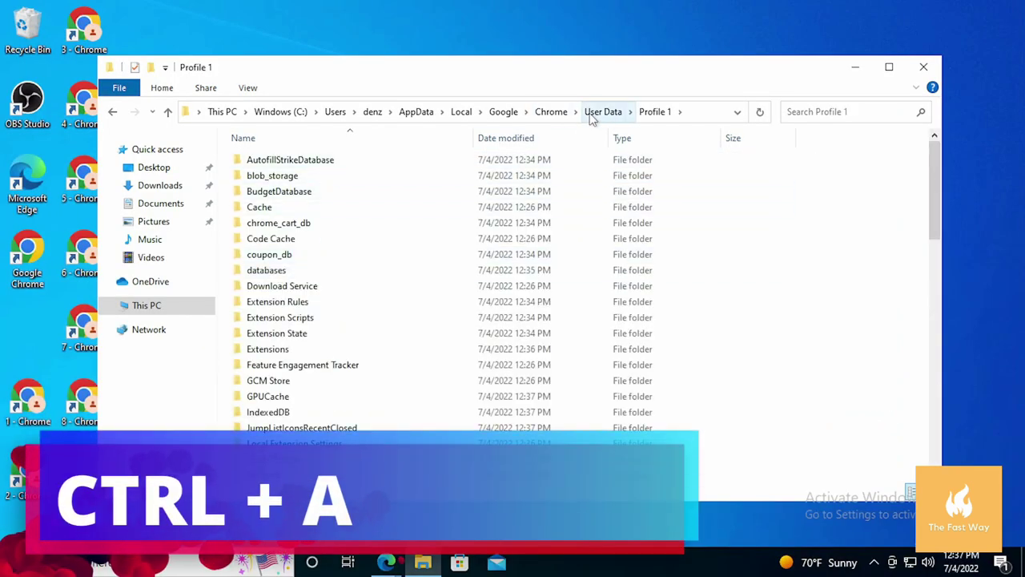
pyautogui.hotkey('ctrl', 'a')
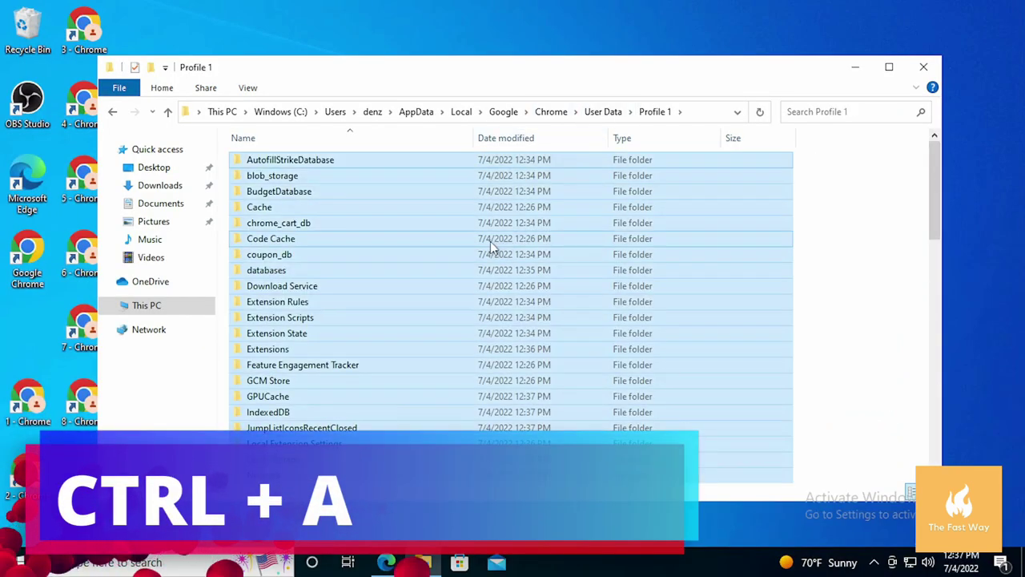
pyautogui.rightClick(506, 241)
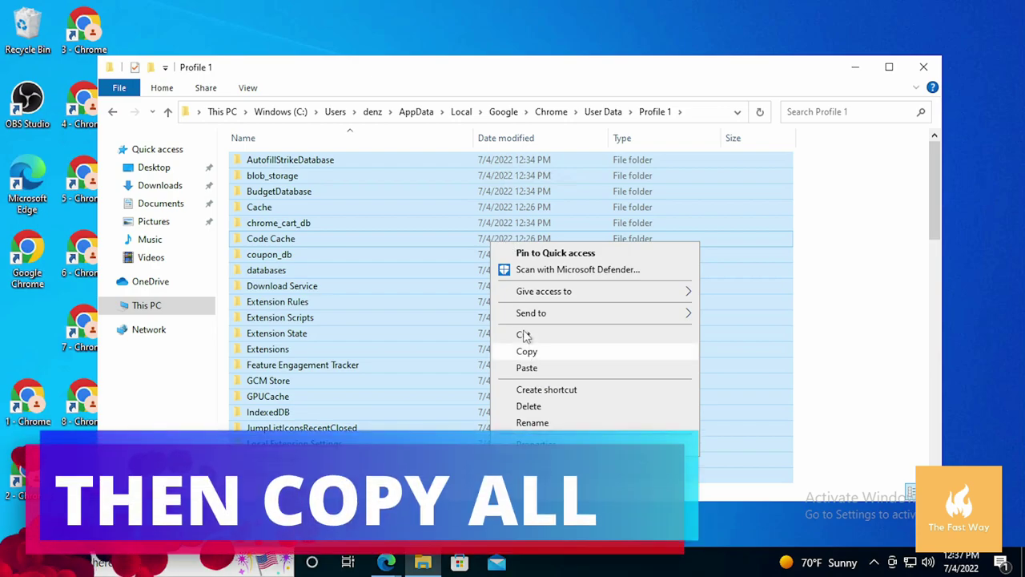
pyautogui.click(529, 355)
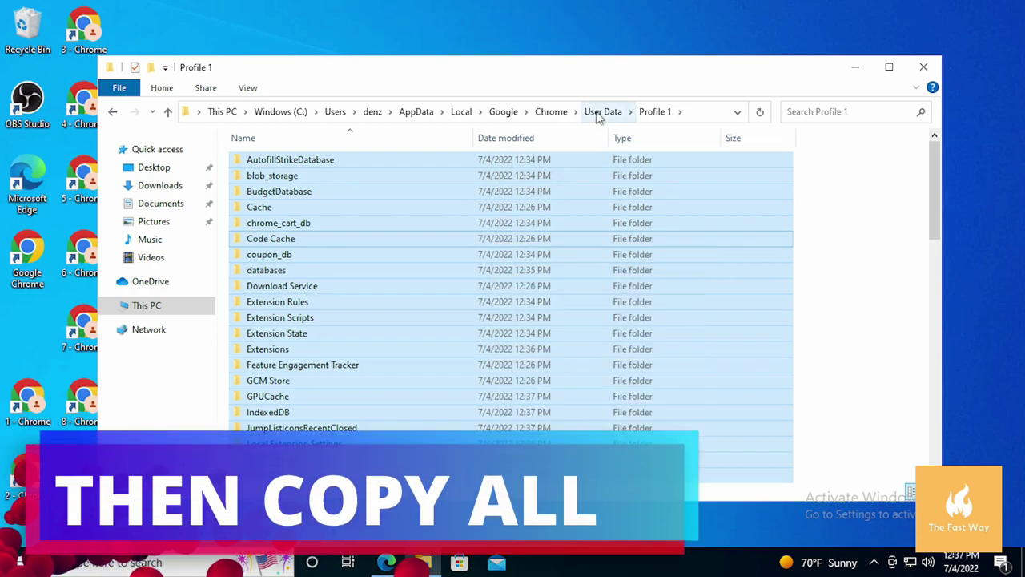
# - Replace Profile 2's contents with the copied Profile 1 files
pyautogui.click(602, 112)
pyautogui.scroll(-2, 272, 441)
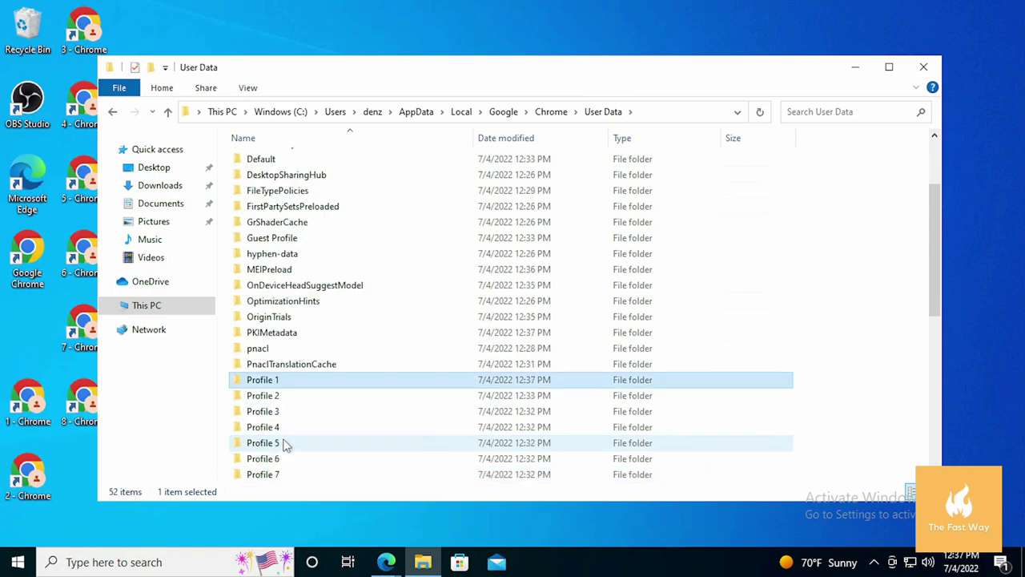
pyautogui.doubleClick(275, 395)
pyautogui.hotkey('ctrl', 'a')
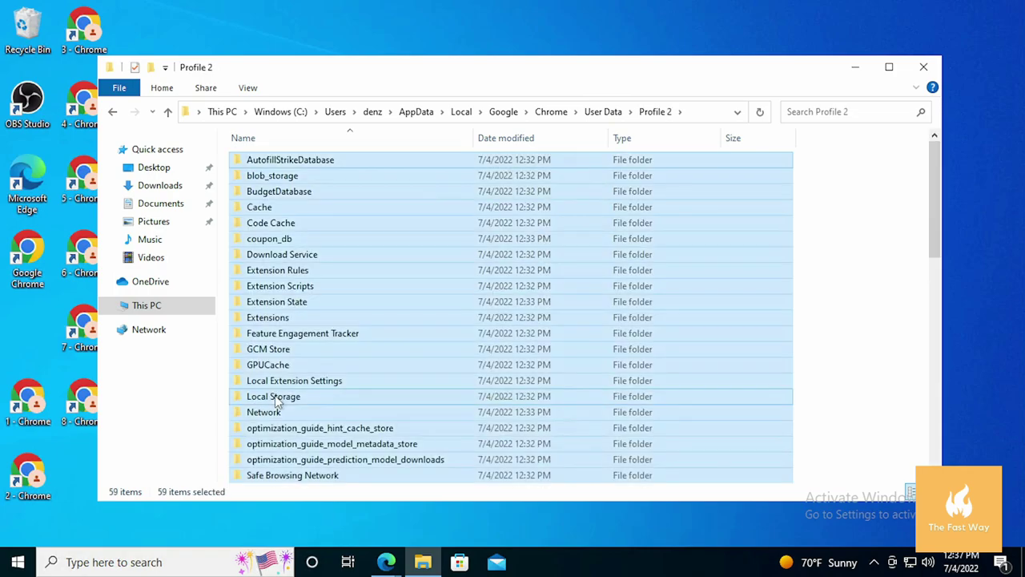
pyautogui.press('Delete')
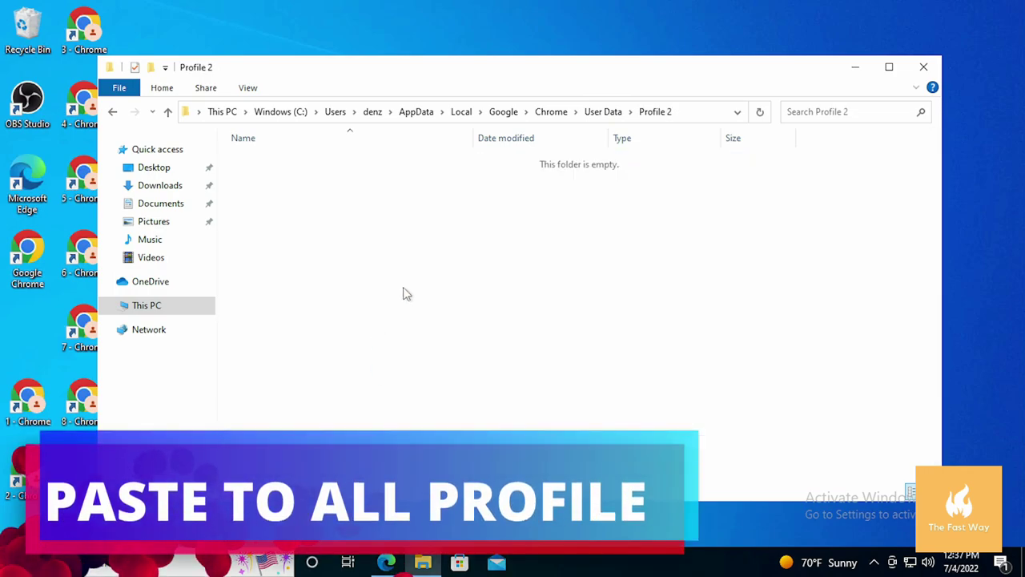
pyautogui.hotkey('ctrl', 'v')
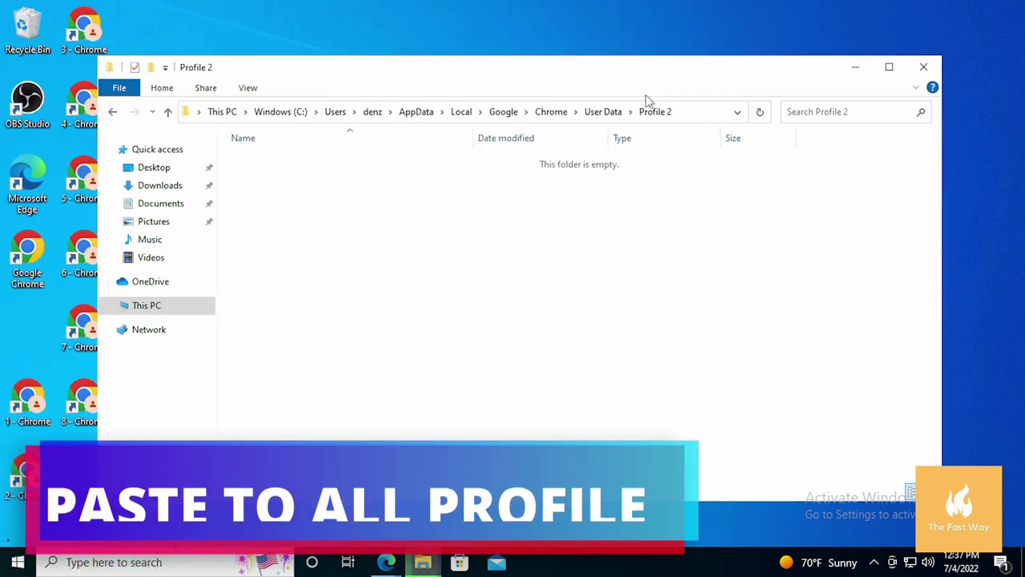
# - Cancel the File In Use prompt and replace Profile 3's contents with Profile 1's files
pyautogui.click(602, 112)
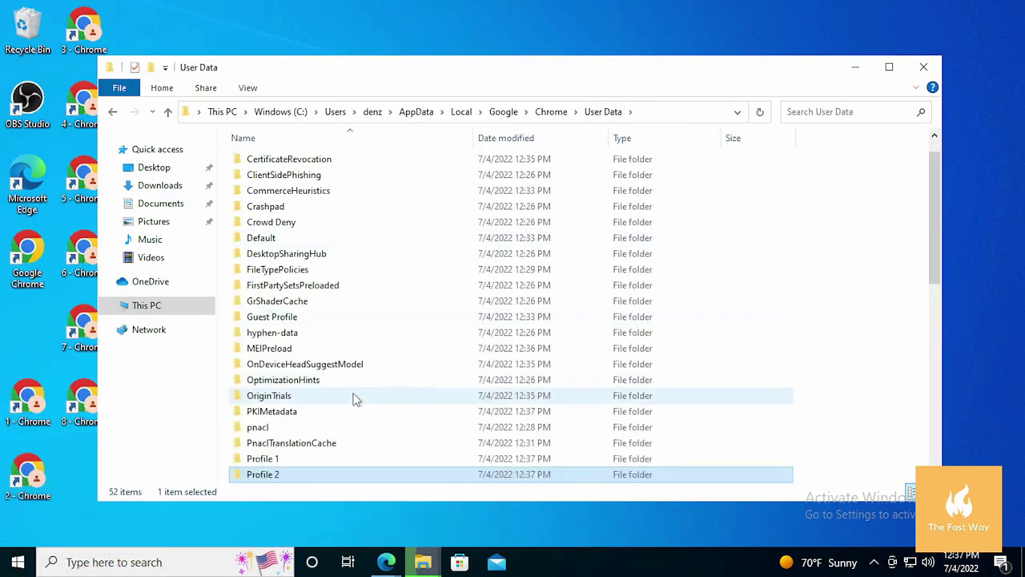
pyautogui.scroll(-1, 293, 443)
pyautogui.doubleClick(293, 443)
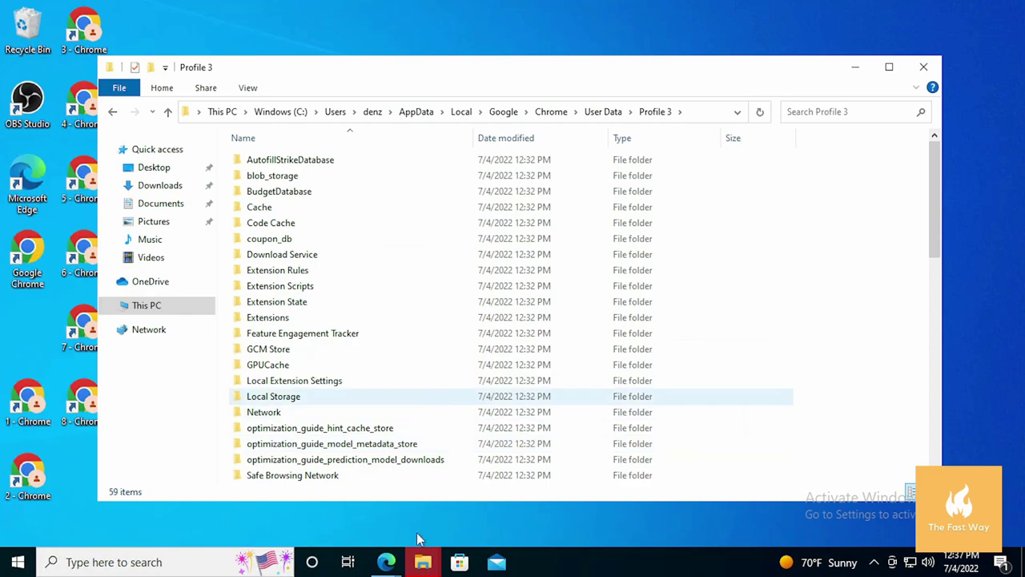
pyautogui.click(427, 560)
pyautogui.click(468, 512)
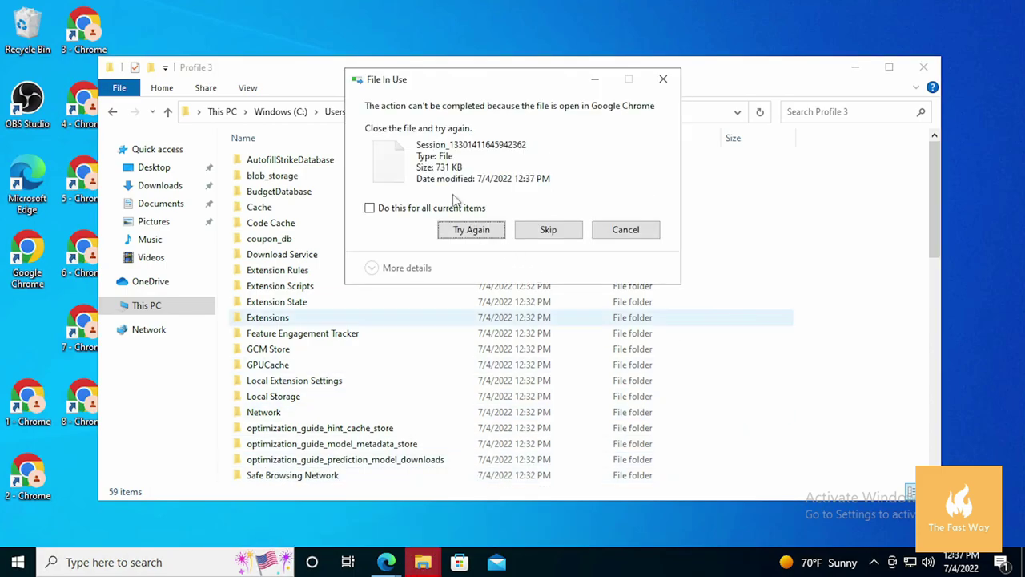
pyautogui.click(625, 230)
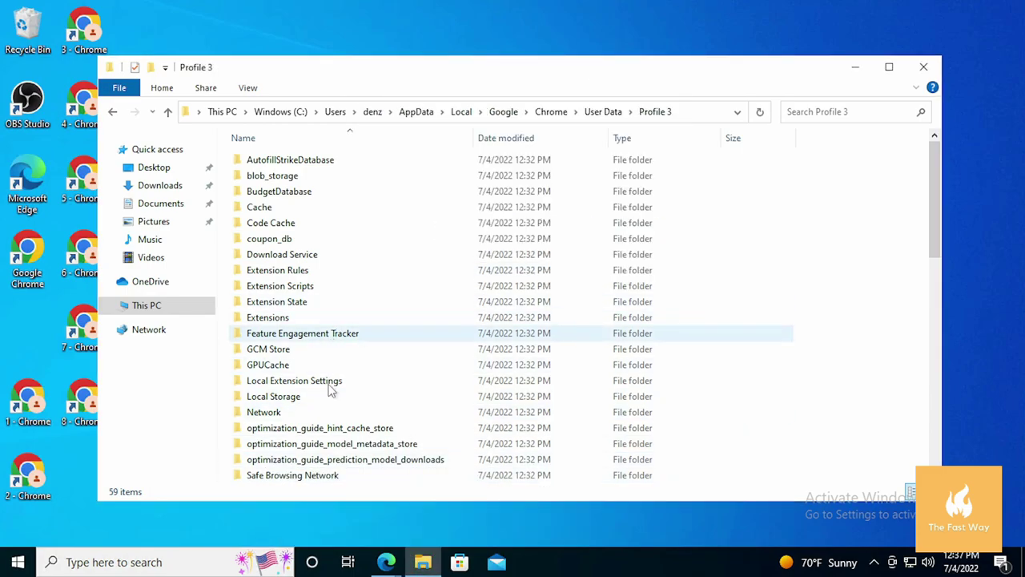
pyautogui.scroll(-3, 330, 391)
pyautogui.scroll(-5, 327, 393)
pyautogui.scroll(7, 330, 392)
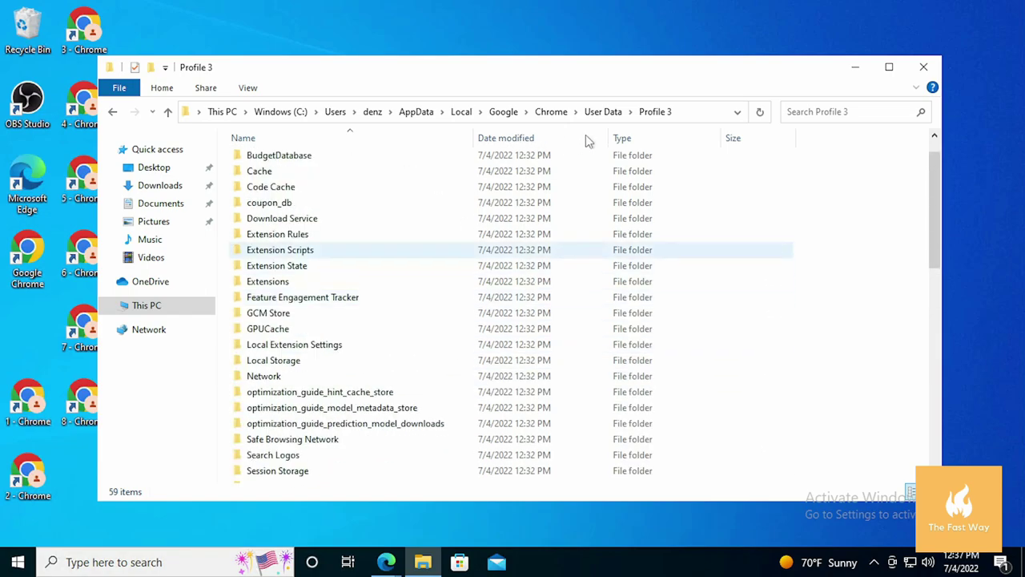
pyautogui.scroll(-5, 586, 206)
pyautogui.click(585, 206)
pyautogui.hotkey('ctrl', 'a')
pyautogui.press('Delete')
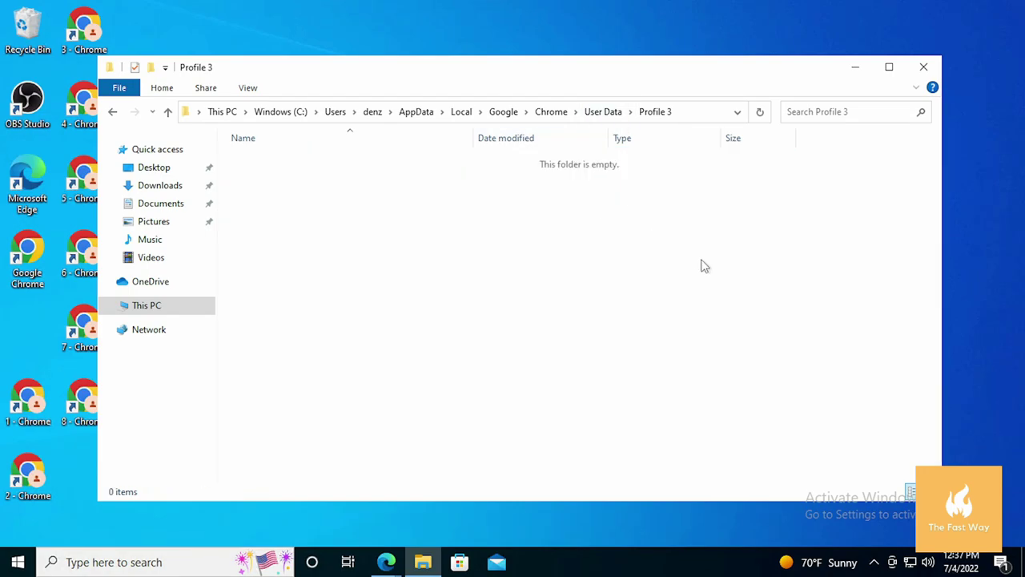
pyautogui.hotkey('ctrl', 'v')
# - Replace Profile 4's contents with Profile 1's files, skipping the file-in-use prompt
pyautogui.click(603, 111)
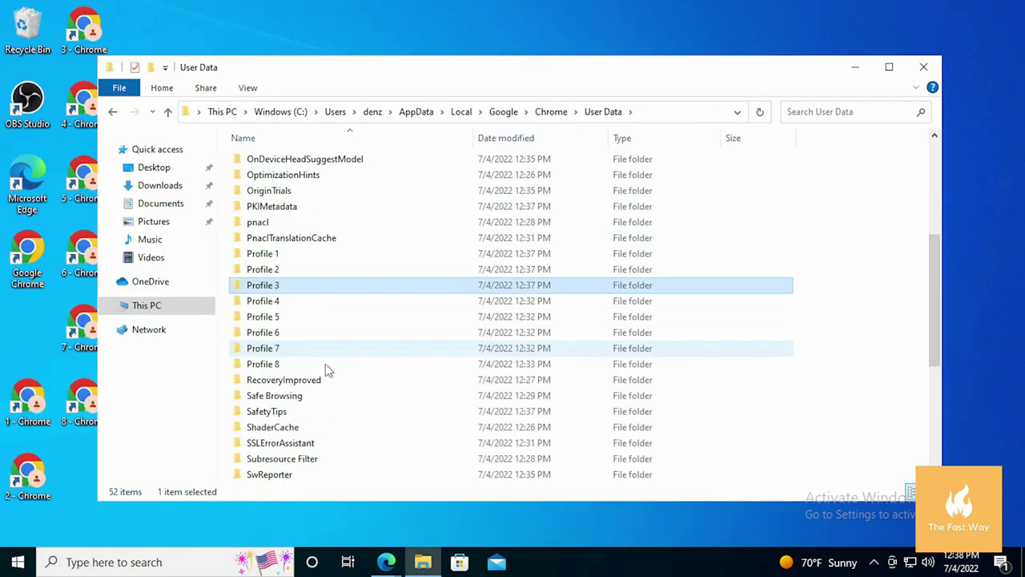
pyautogui.doubleClick(268, 299)
pyautogui.hotkey('ctrl', 'a')
pyautogui.press('Delete')
pyautogui.hotkey('ctrl', 'v')
pyautogui.click(547, 229)
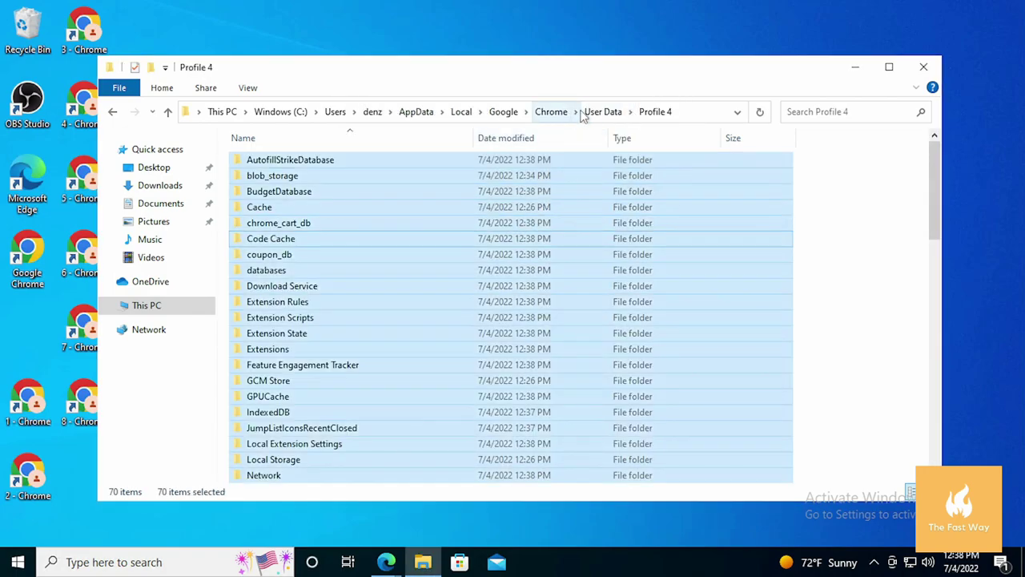
# - Replace Profile 5's contents with Profile 1's files, skipping the in-use file
pyautogui.click(603, 111)
pyautogui.click(264, 395)
pyautogui.doubleClick(276, 398)
pyautogui.hotkey('ctrl', 'a')
pyautogui.press('Delete')
pyautogui.hotkey('ctrl', 'v')
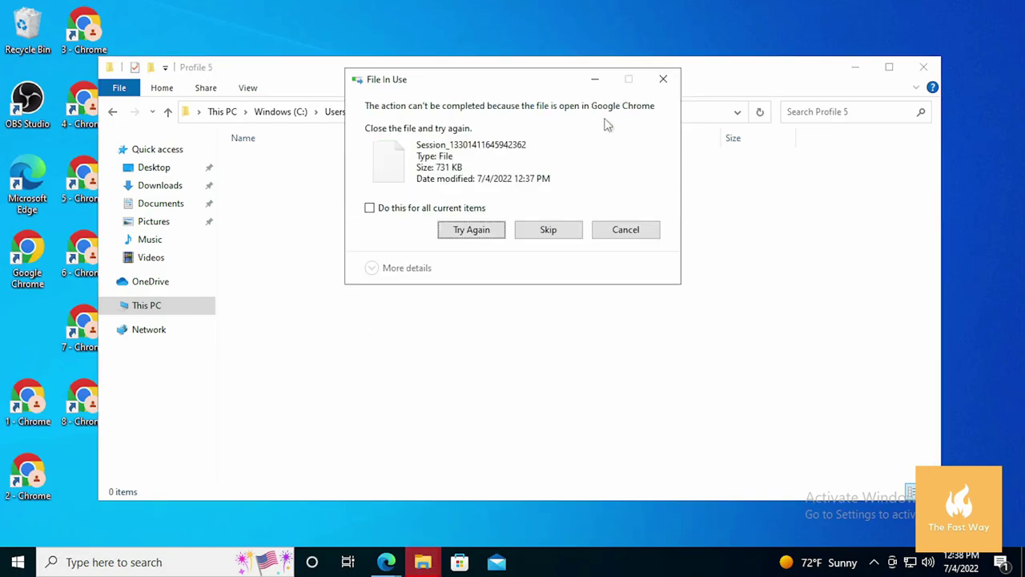
pyautogui.click(547, 228)
# - Delete Profile 6's existing contents and bring up its paste menu
pyautogui.click(603, 111)
pyautogui.doubleClick(264, 347)
pyautogui.hotkey('ctrl', 'a')
pyautogui.press('Delete')
pyautogui.rightClick(375, 193)
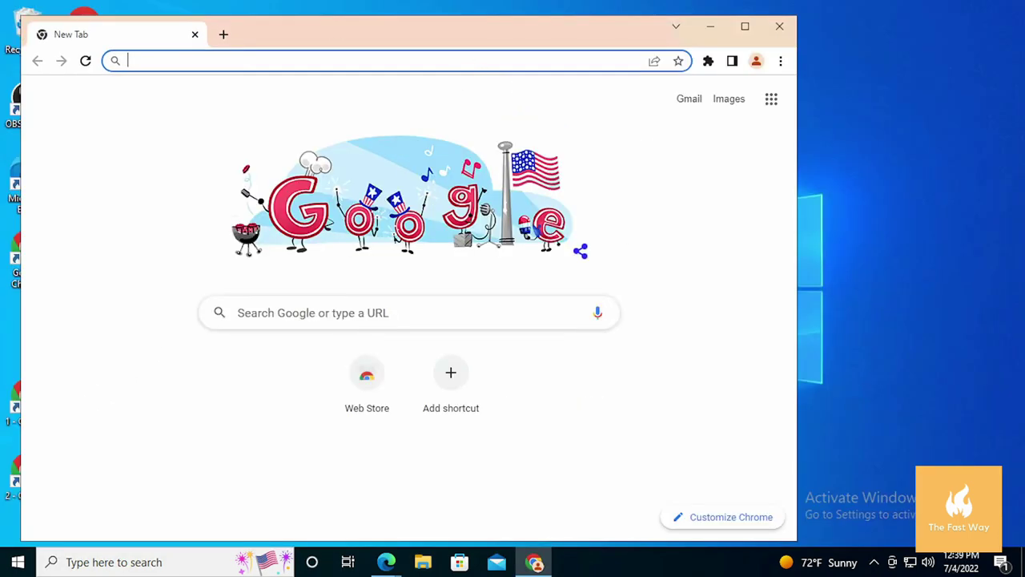
# - Move the Chrome window aside and launch the Chrome profile shortcuts 1 through 8
pyautogui.moveTo(47, 42); pyautogui.dragTo(498, 141)
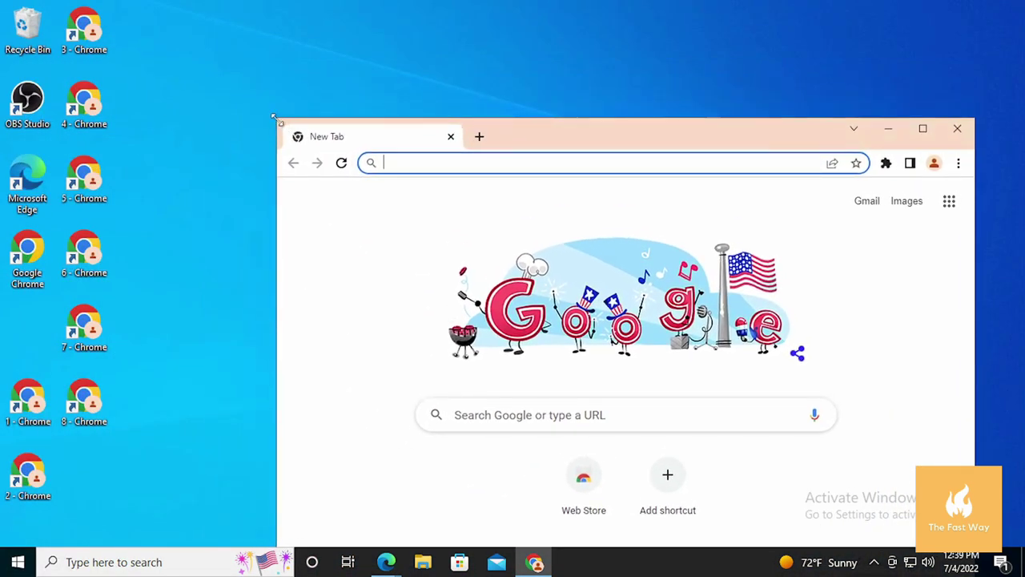
pyautogui.moveTo(291, 166); pyautogui.dragTo(384, 58)
pyautogui.doubleClick(29, 464)
pyautogui.doubleClick(84, 32)
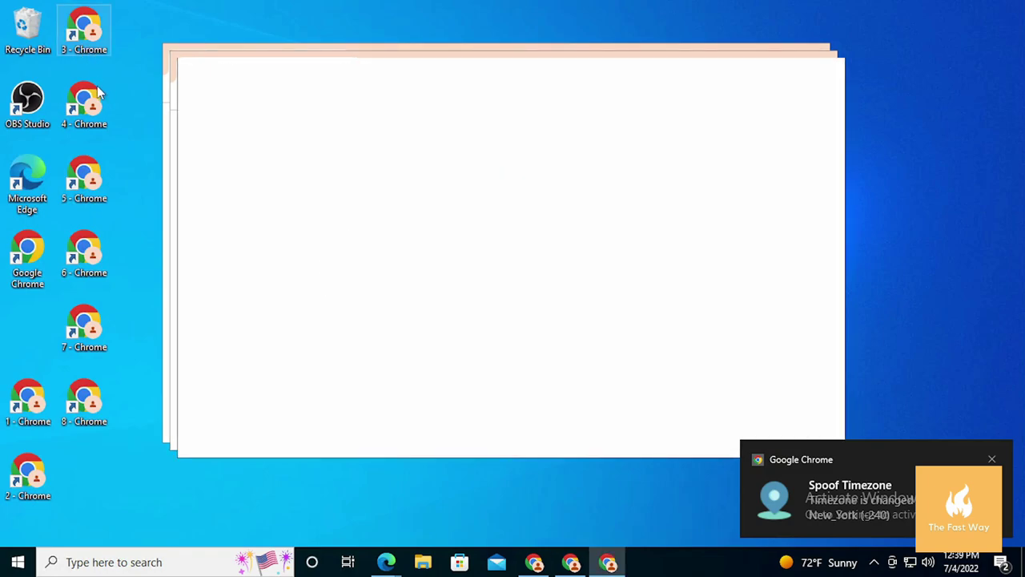
pyautogui.doubleClick(84, 105)
pyautogui.doubleClick(88, 174)
pyautogui.doubleClick(93, 258)
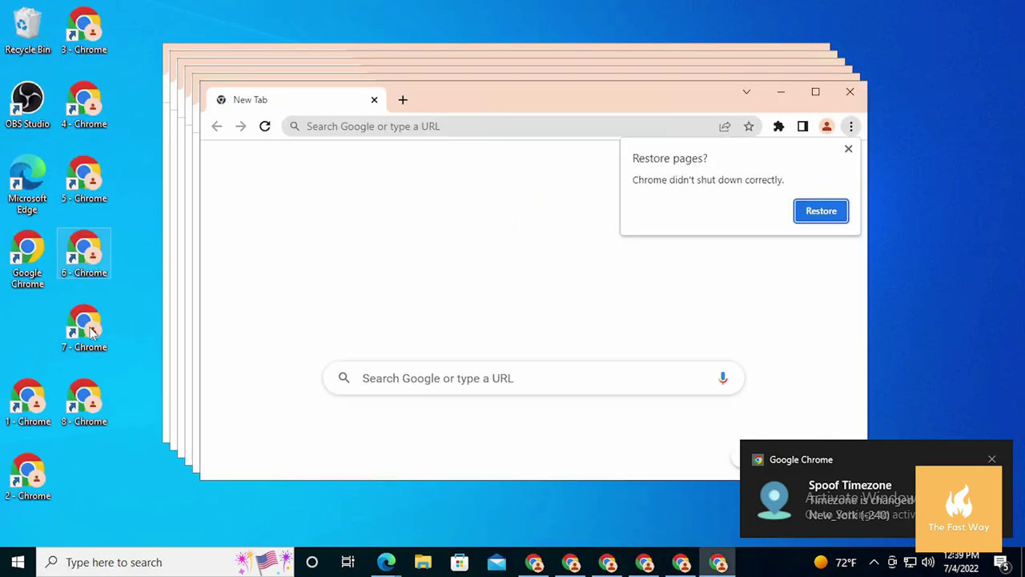
pyautogui.doubleClick(84, 327)
pyautogui.doubleClick(88, 396)
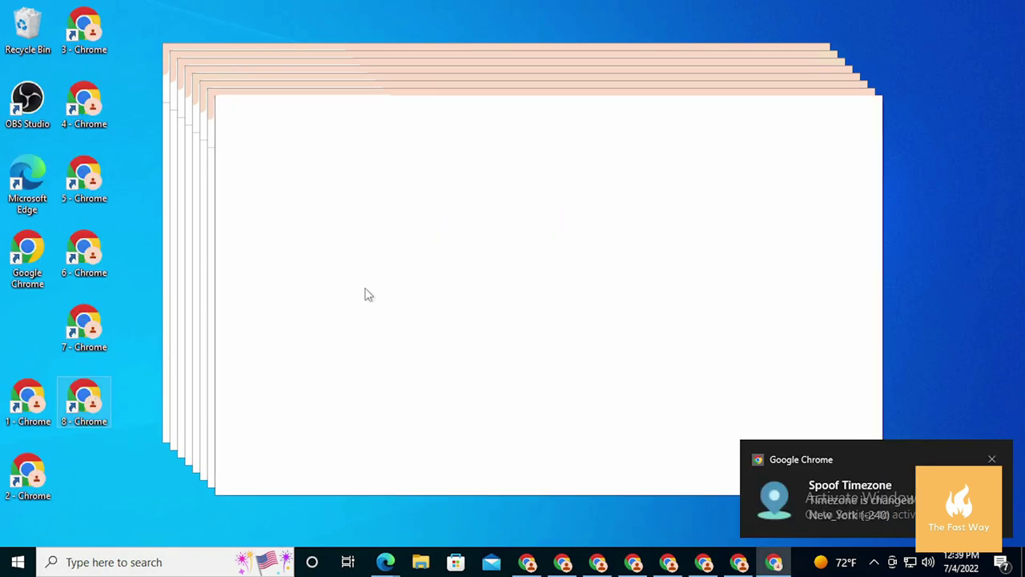
# - Dismiss the restore pages prompt and go to youtube.com
pyautogui.click(864, 163)
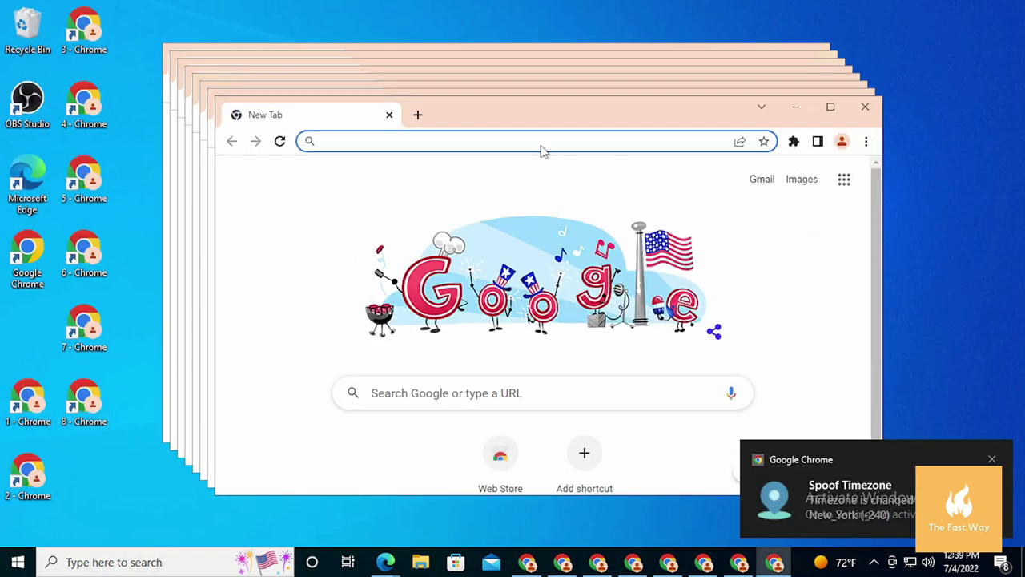
pyautogui.write('youtube.com')
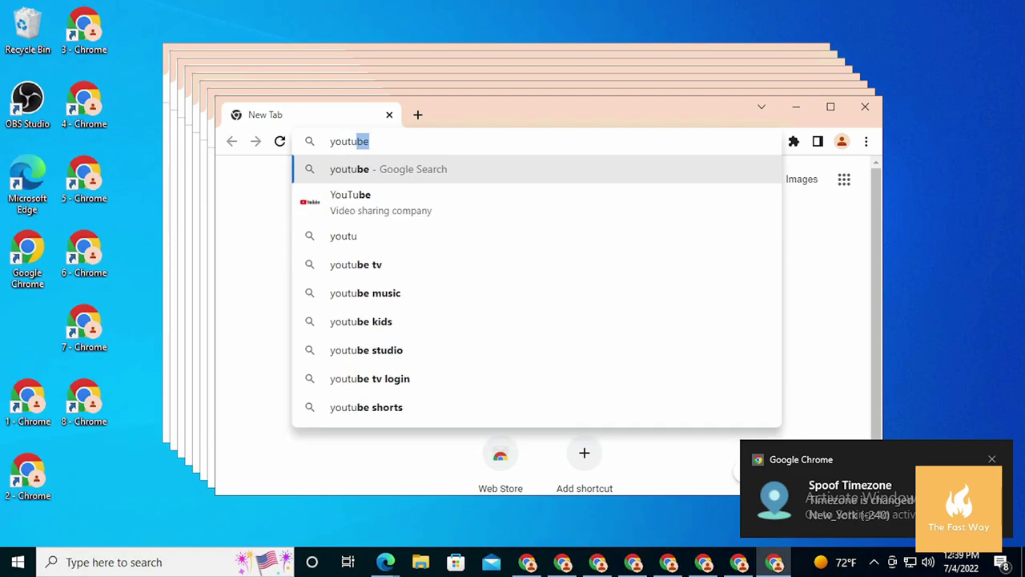
pyautogui.press('Return')
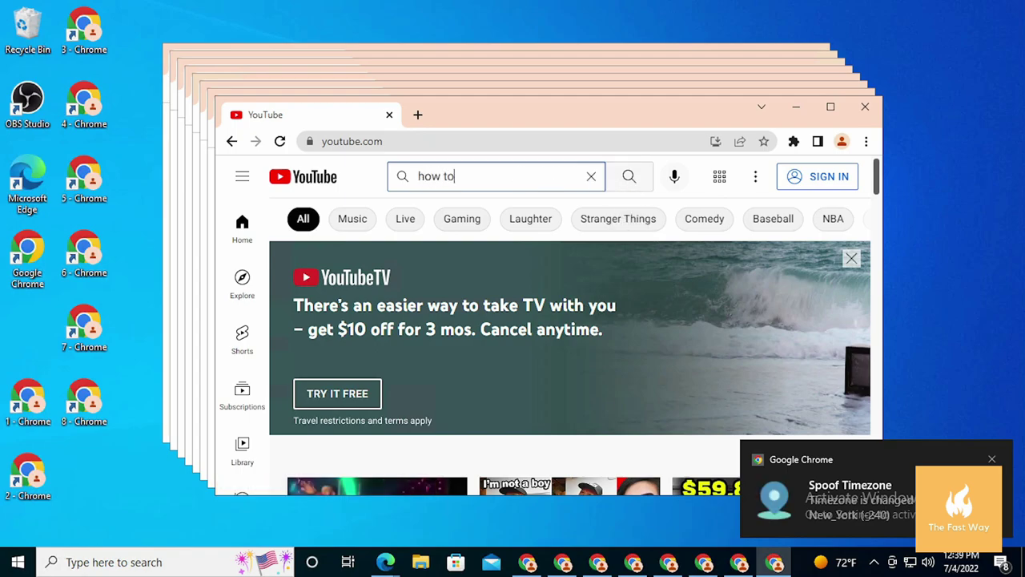
# - Search 'how to basic' and play the How To Make Shepherd's Pie video
pyautogui.write('basic')
pyautogui.press('Return')
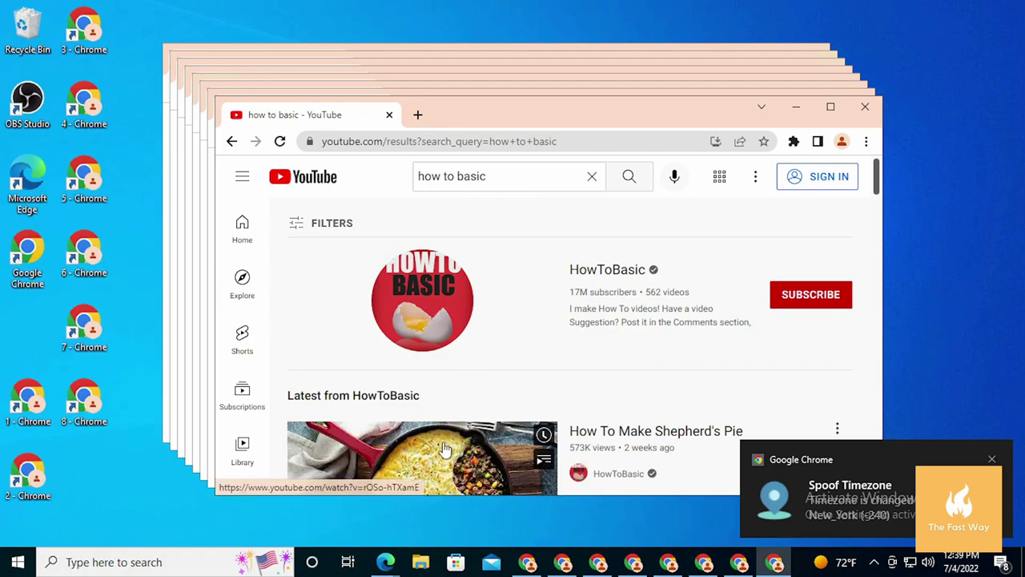
pyautogui.click(449, 442)
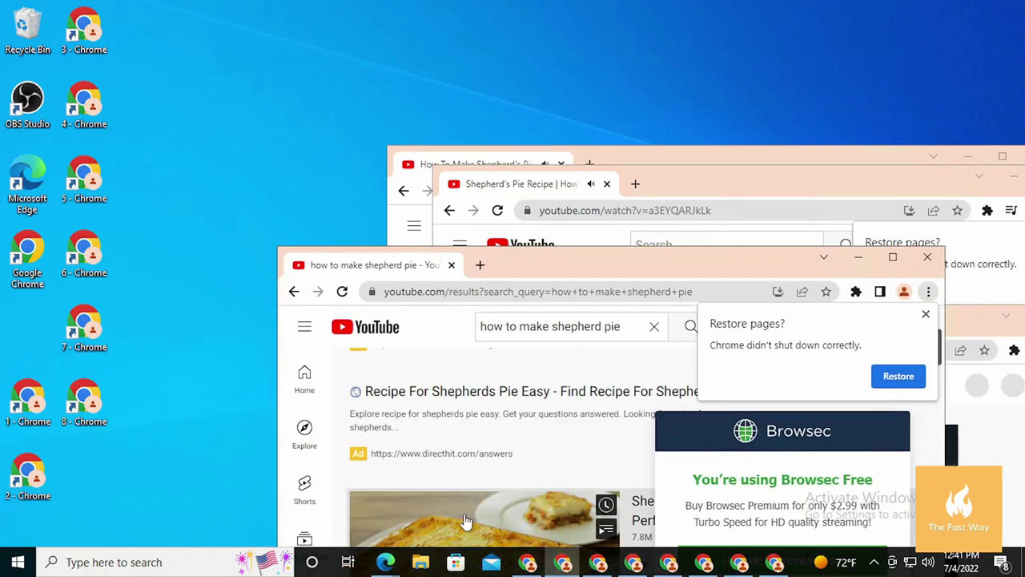
# - Leave the full-screen remote desktop and stop the OBS Studio recording
pyautogui.moveTo(506, 10)
pyautogui.click(679, 11)
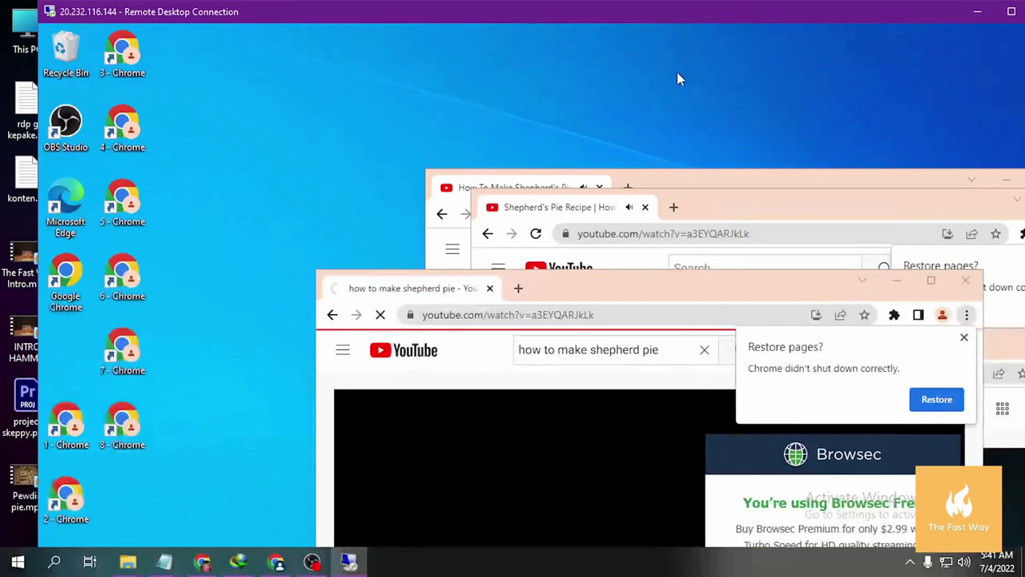
pyautogui.click(312, 559)
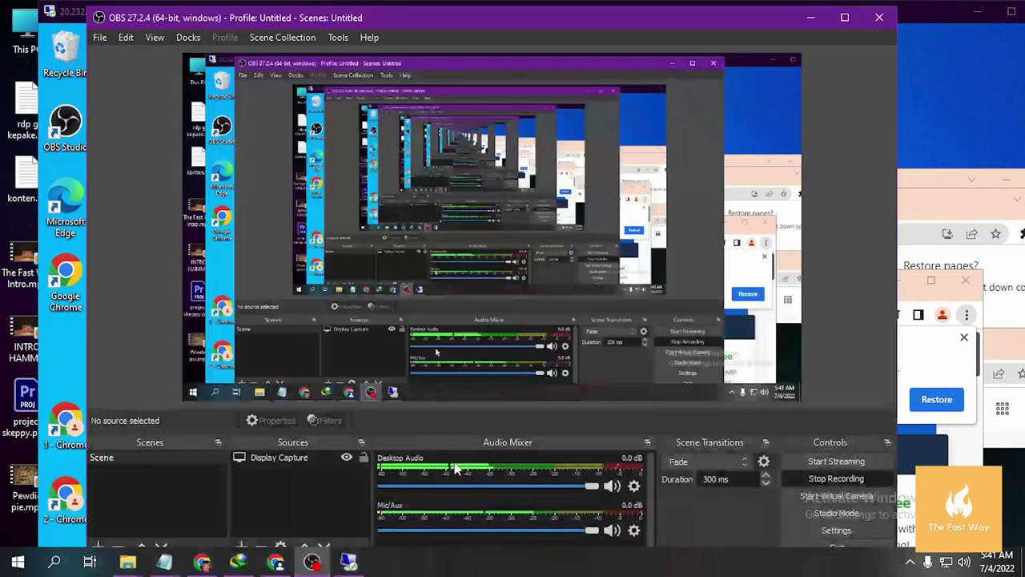
pyautogui.click(832, 477)
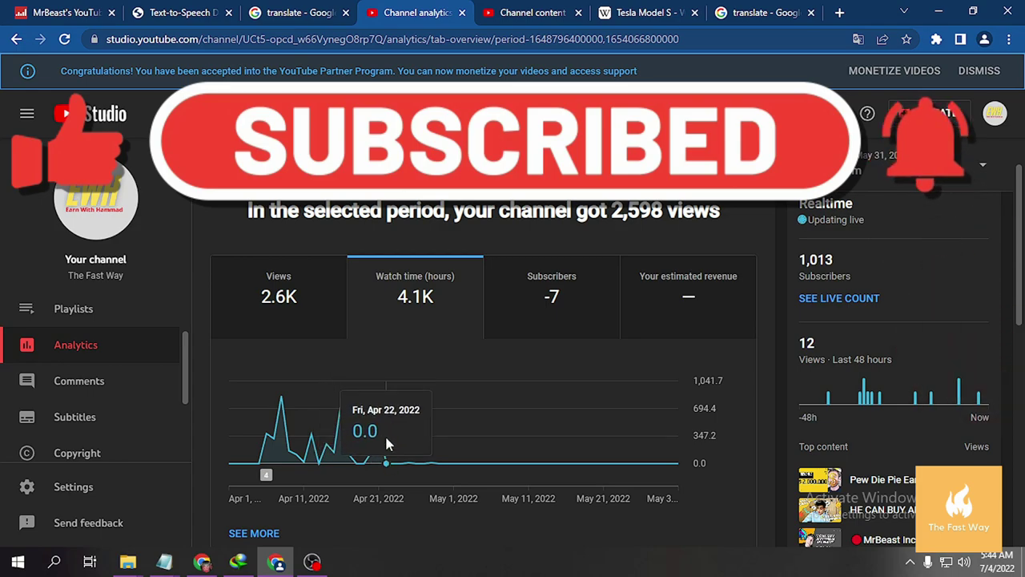
pyautogui.scroll(-2, 160, 397)
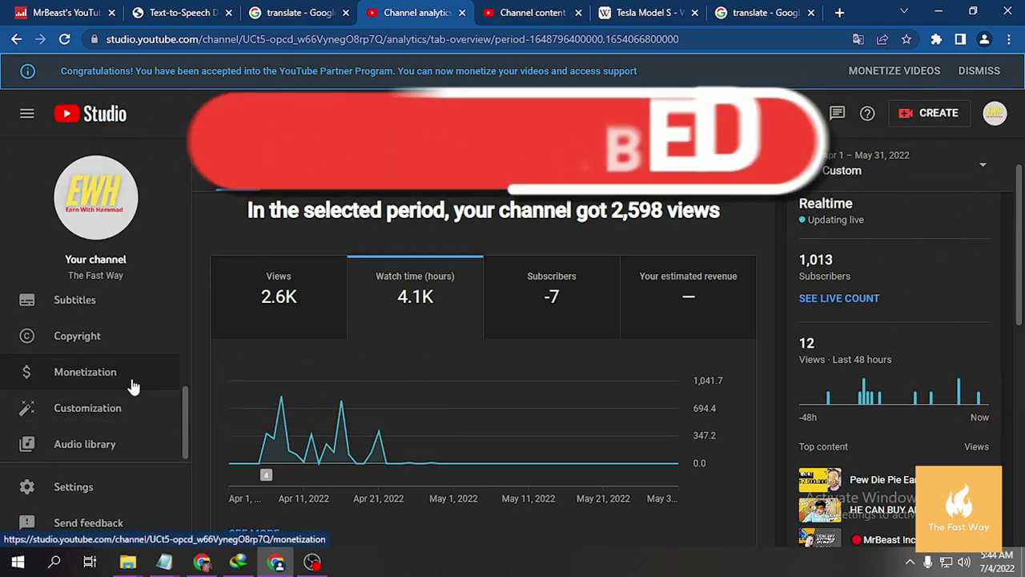